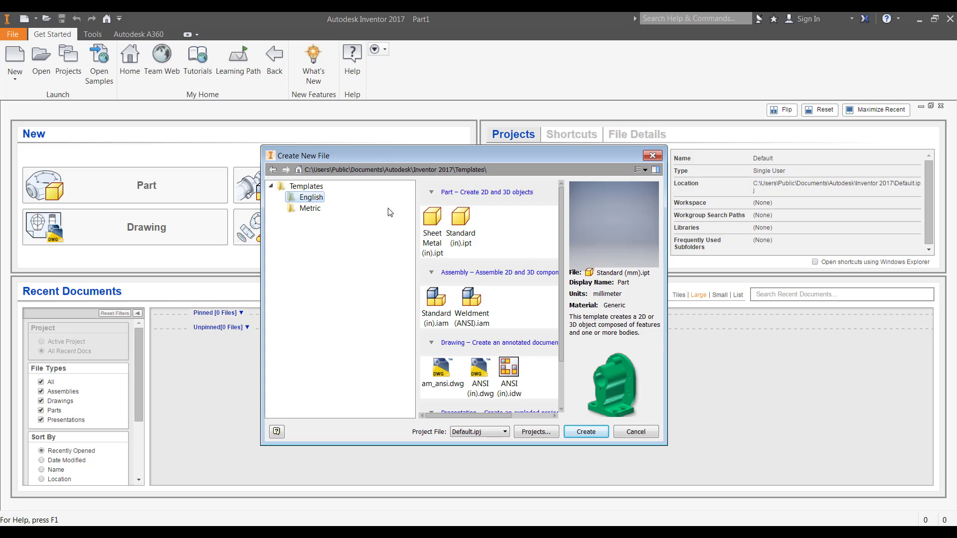
# Step: Create a new part from the Standard (in).ipt template and start a 2D sketch on the front XY plane
pyautogui.click(471, 234)
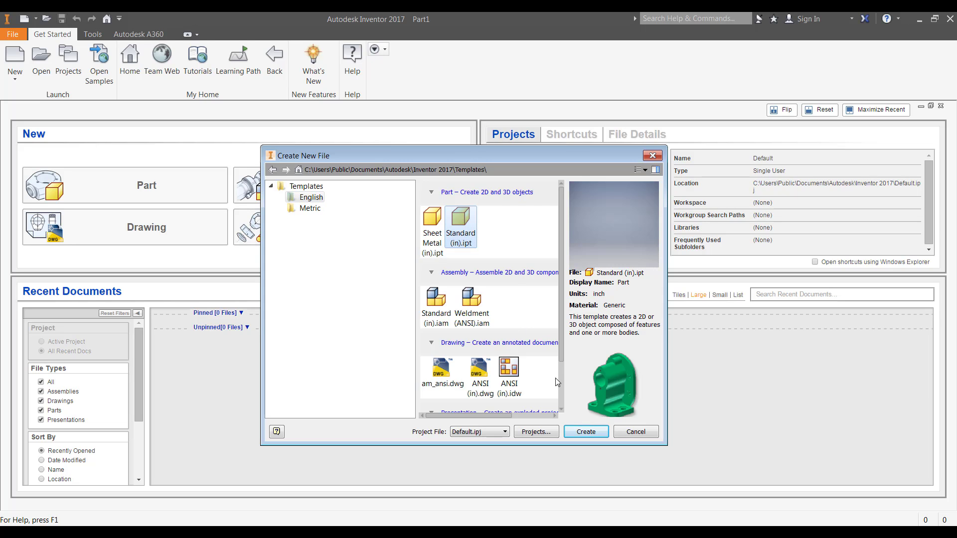
pyautogui.click(588, 433)
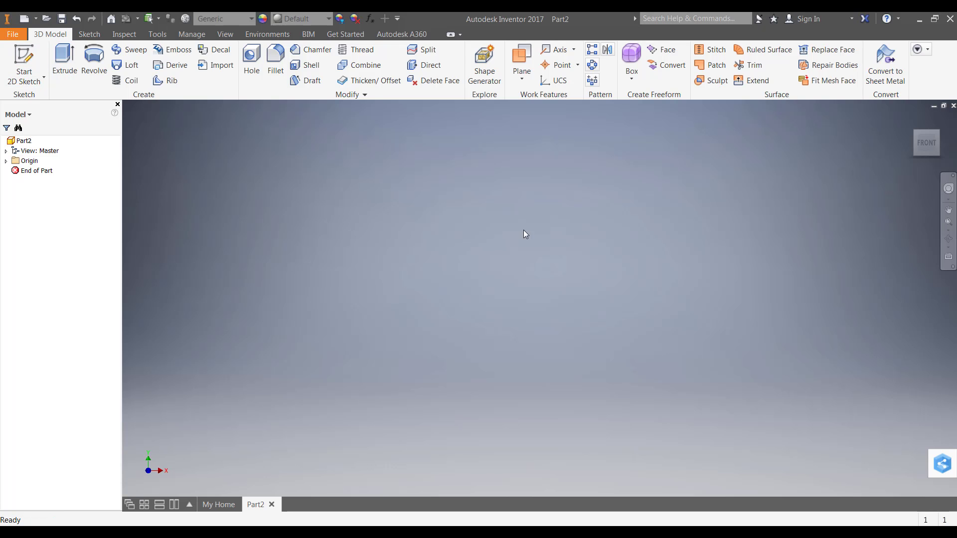
pyautogui.click(24, 59)
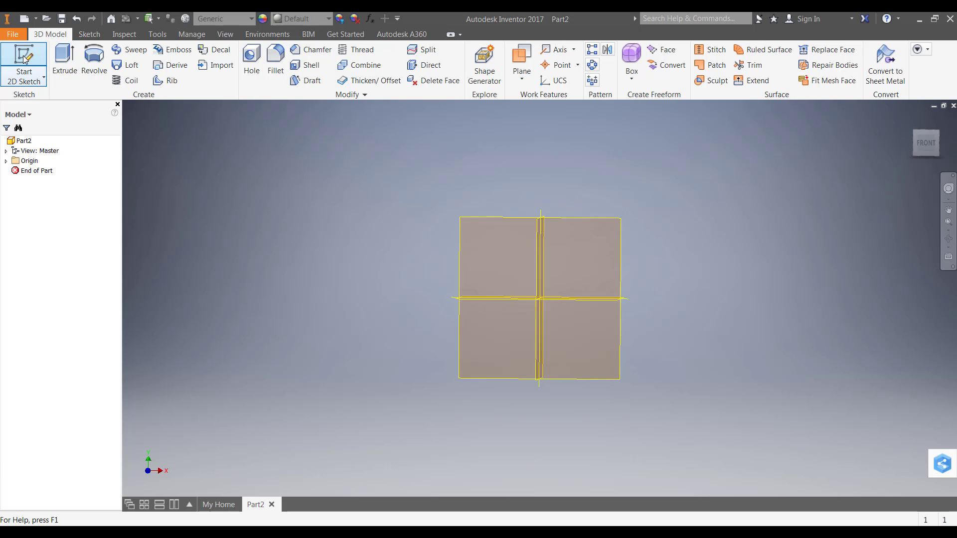
pyautogui.click(580, 260)
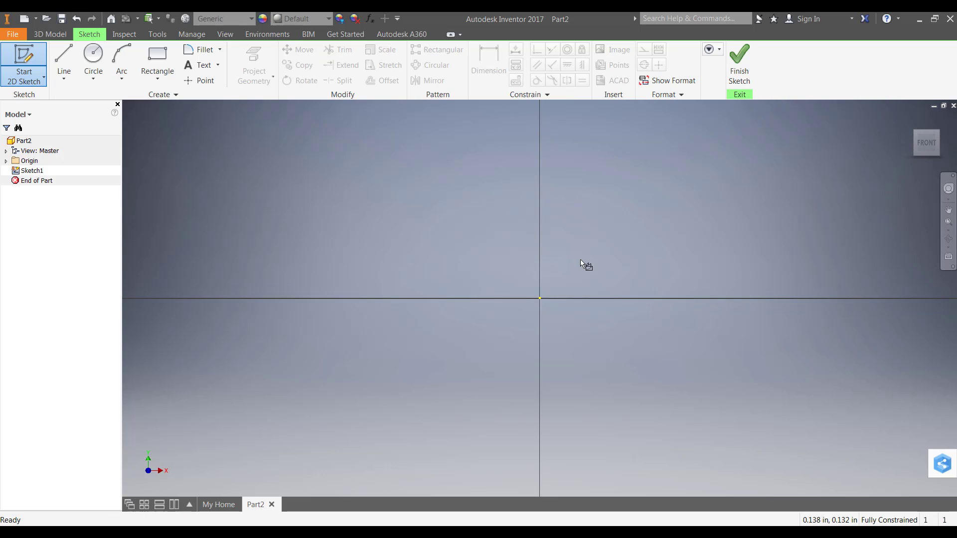
# Step: Sketch a 2.88 in diameter circle centred on the origin and finish the sketch
pyautogui.click(94, 58)
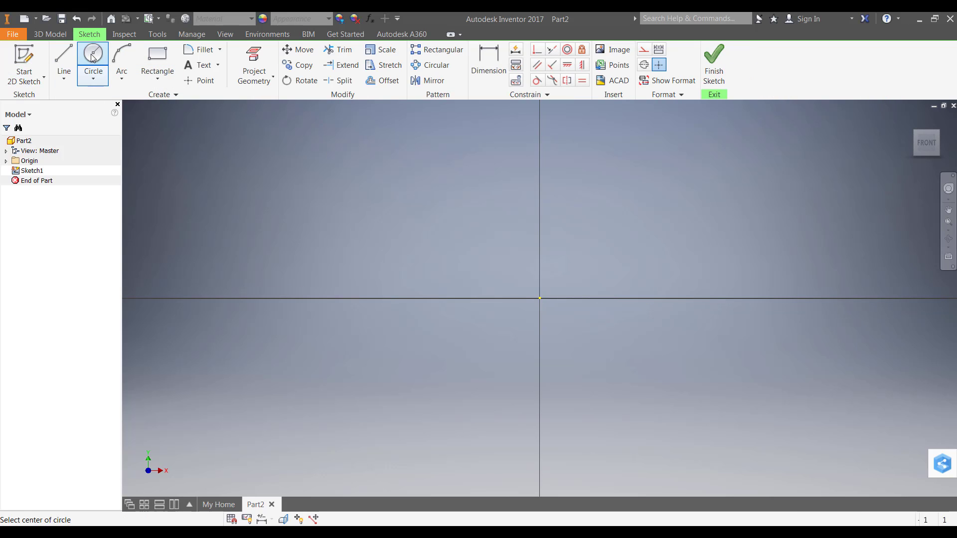
pyautogui.click(540, 298)
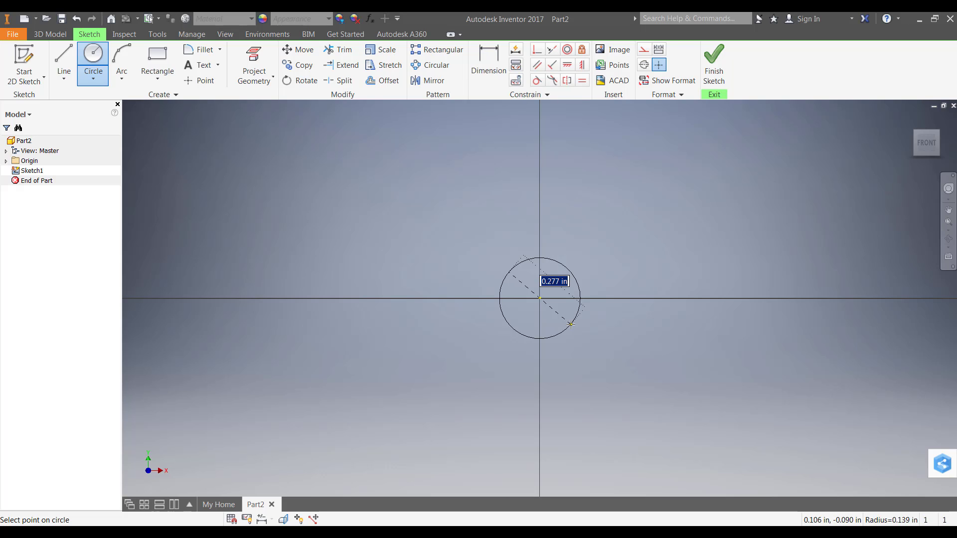
pyautogui.write('2.')
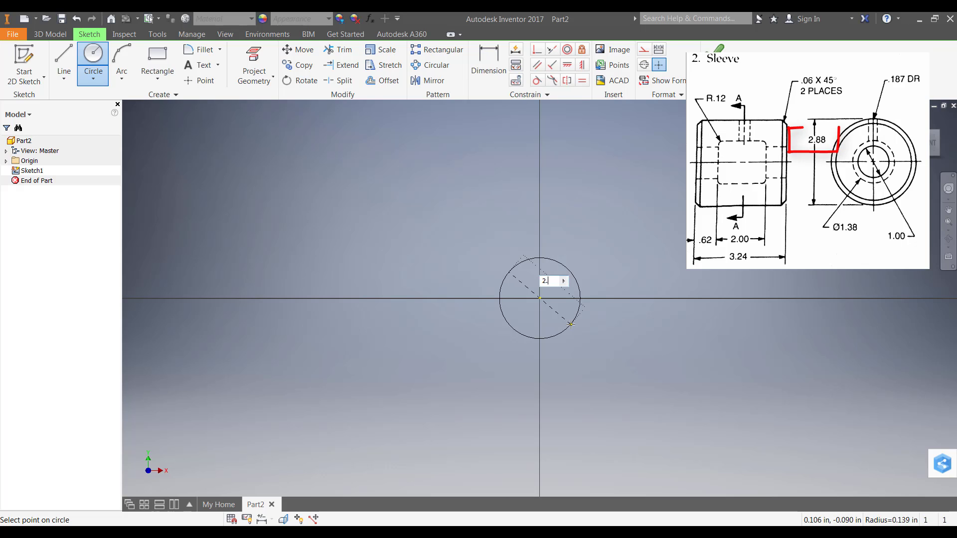
pyautogui.write('88')
pyautogui.press('Return')
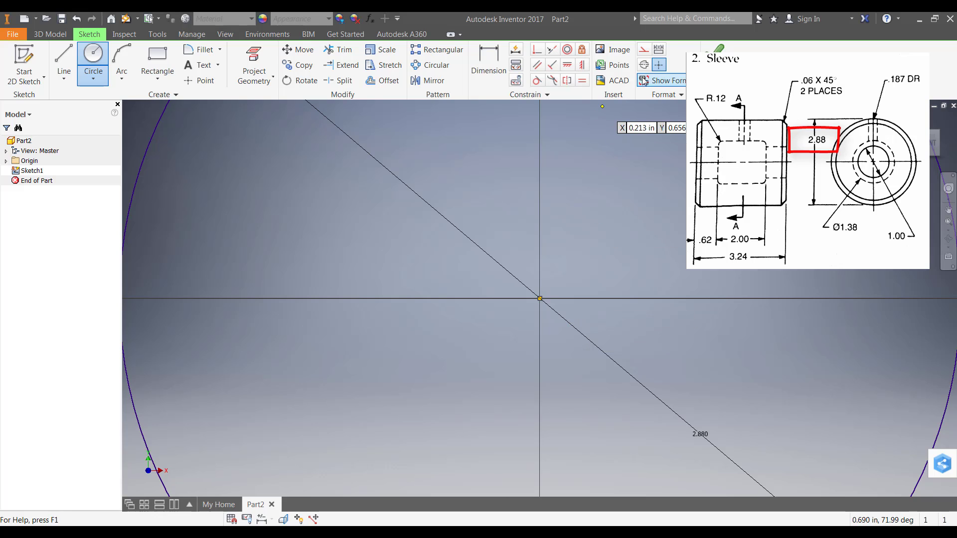
pyautogui.click(714, 60)
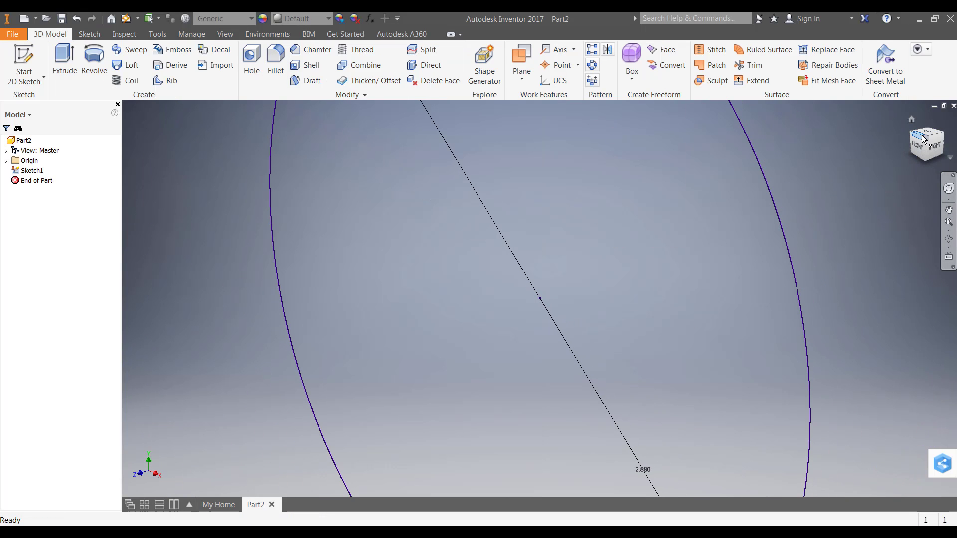
# Step: Extrude the circle profile 3.24 in to form a solid cylinder
pyautogui.click(924, 138)
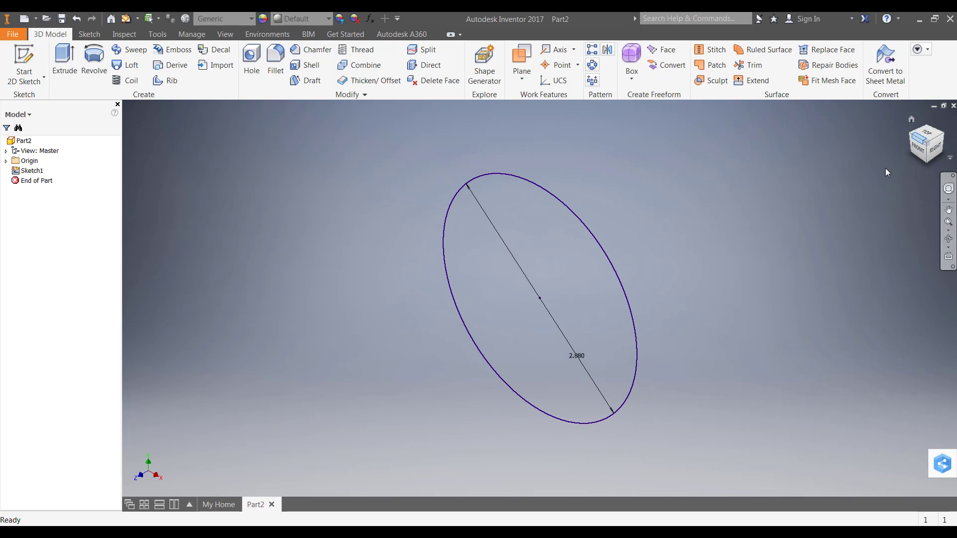
pyautogui.click(64, 61)
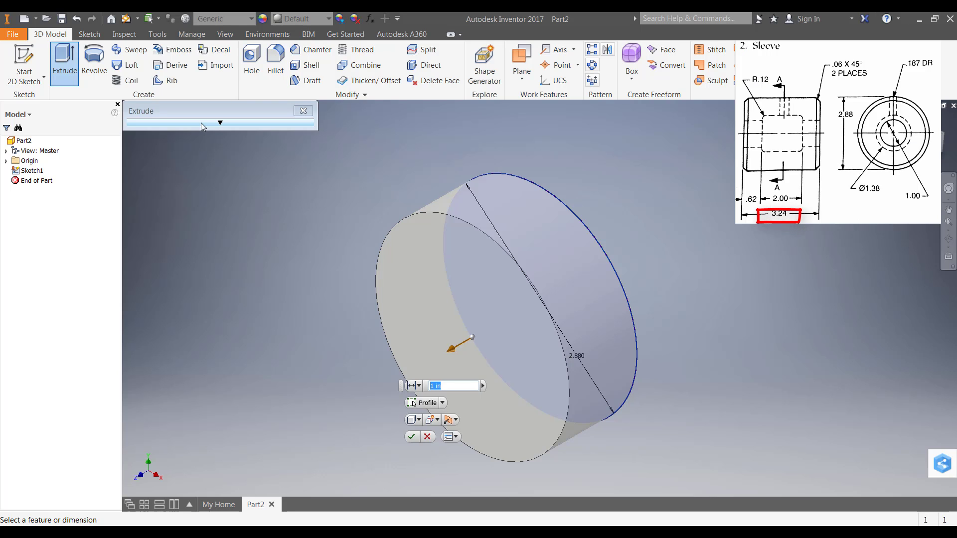
pyautogui.click(203, 127)
pyautogui.click(248, 174)
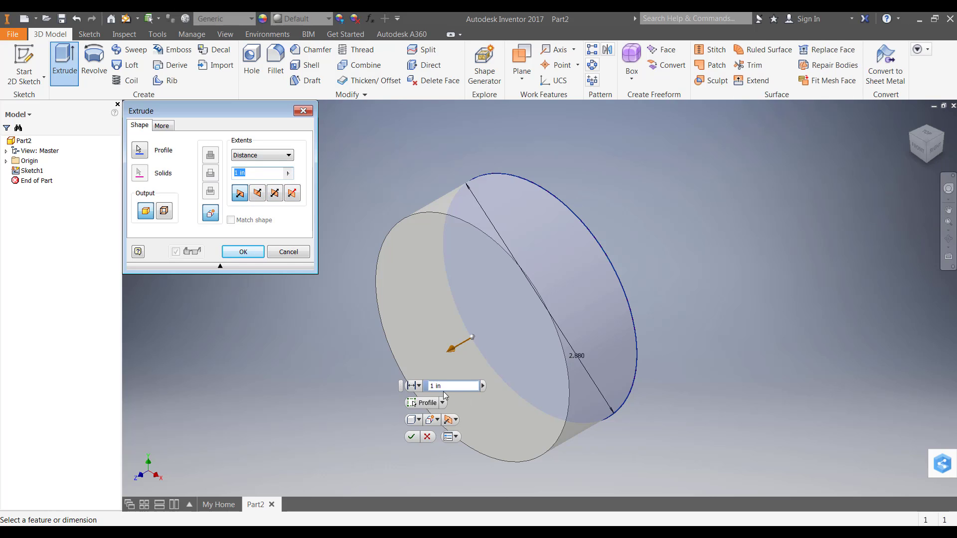
pyautogui.write('3.24')
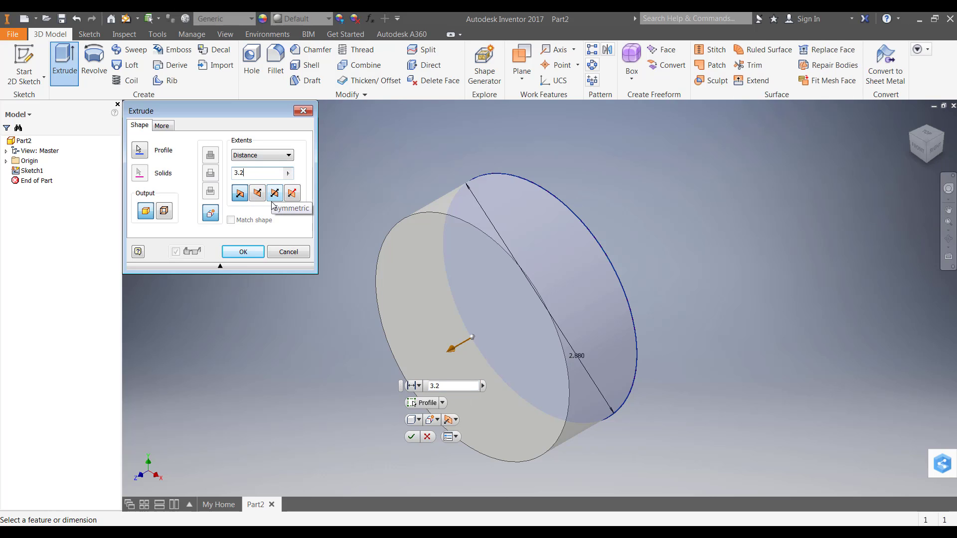
pyautogui.click(243, 252)
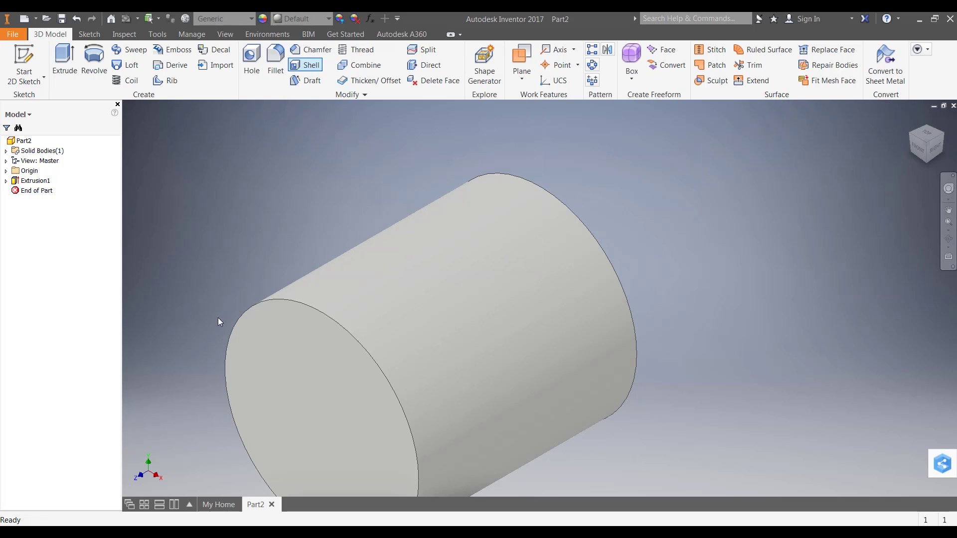
# Step: Chamfer the outer circular edges at both ends of the cylinder with a distance of .06 in
pyautogui.click(310, 51)
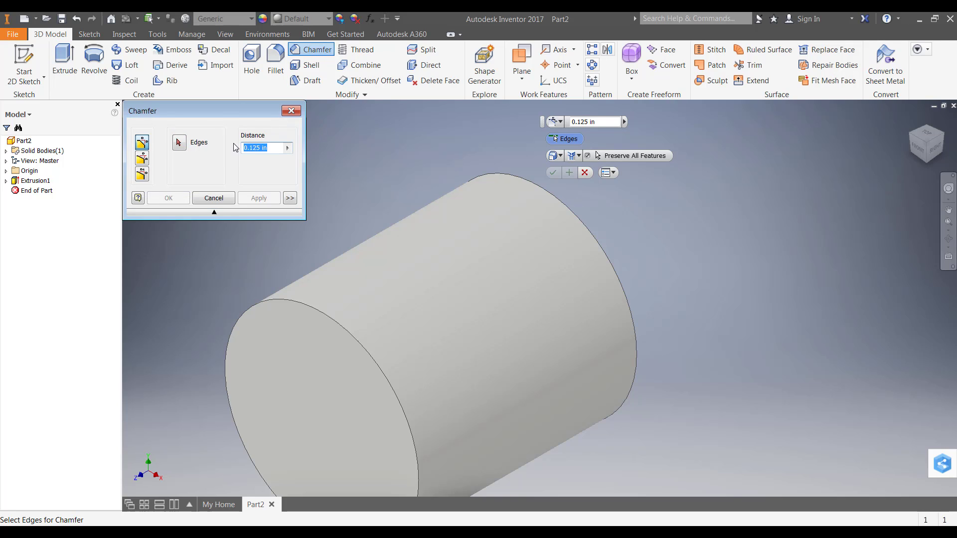
pyautogui.write('.06')
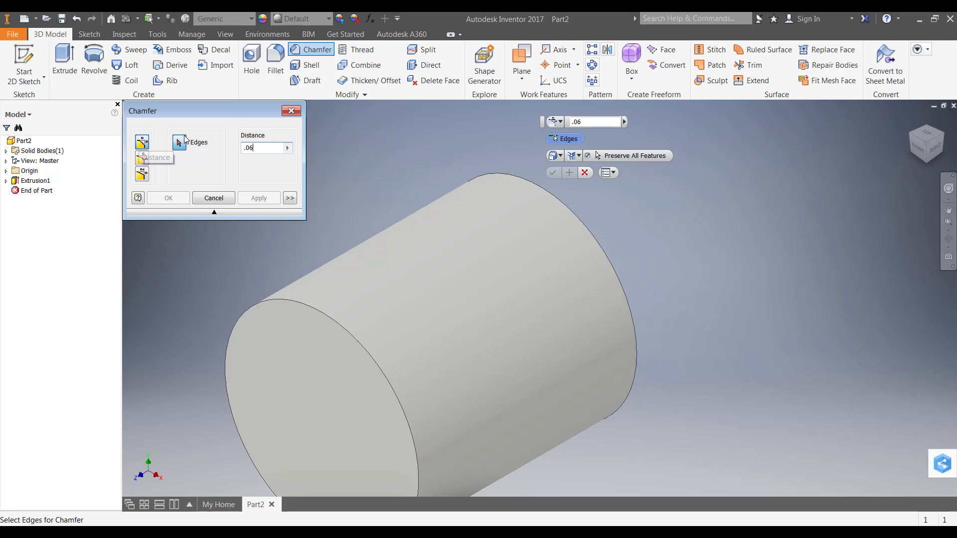
pyautogui.click(299, 306)
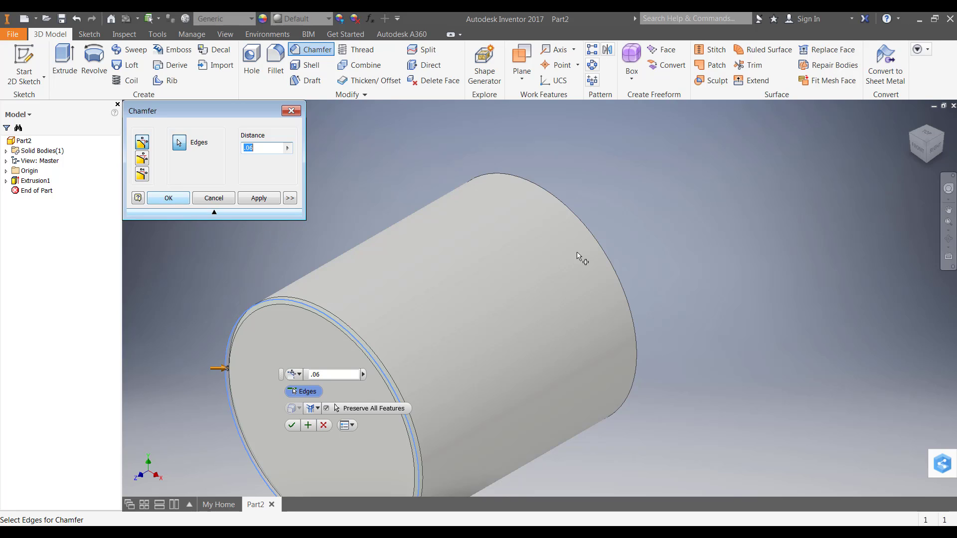
pyautogui.click(544, 192)
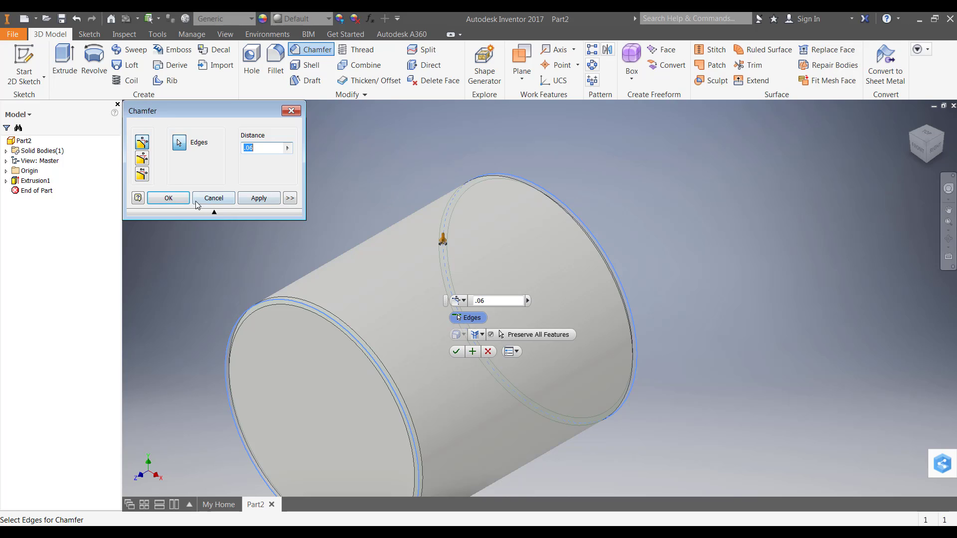
pyautogui.click(178, 198)
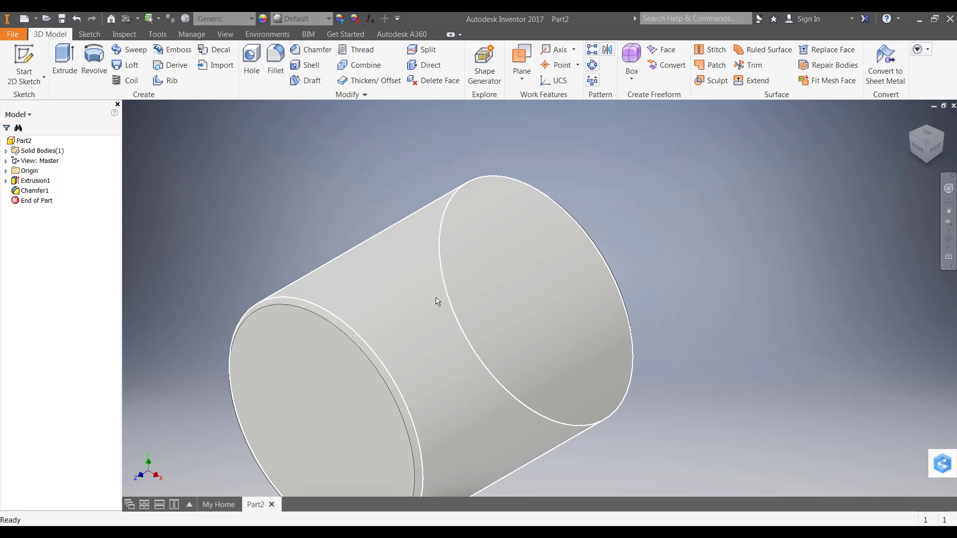
# Step: Cut a 1 in diameter through-all hole in the cylinder's front face, placed concentric to its circular edge
pyautogui.moveTo(437, 301)
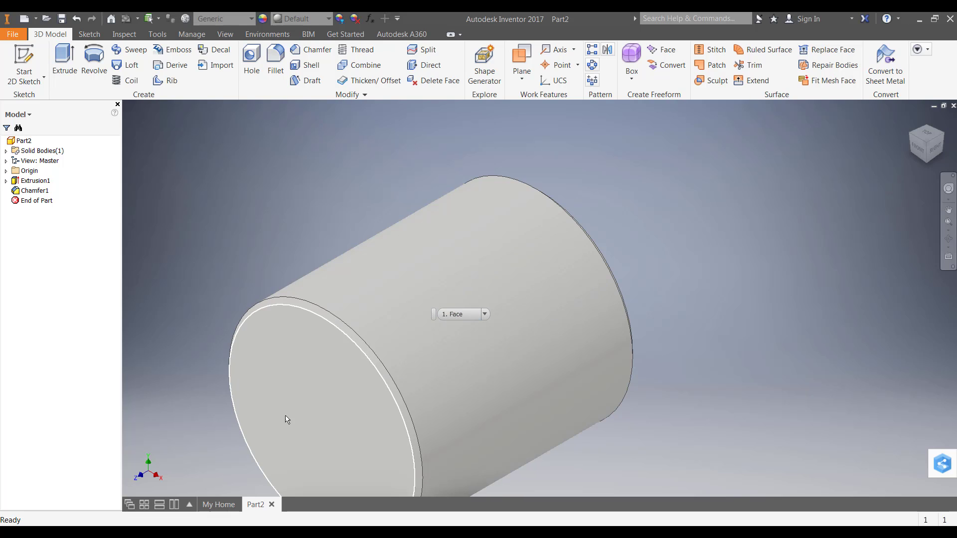
pyautogui.click(252, 81)
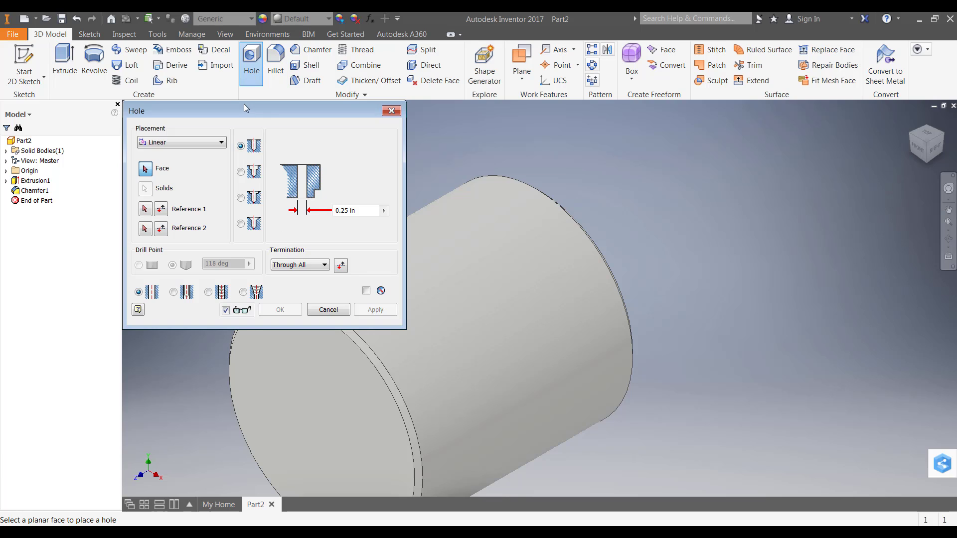
pyautogui.moveTo(212, 66); pyautogui.dragTo(147, 34)
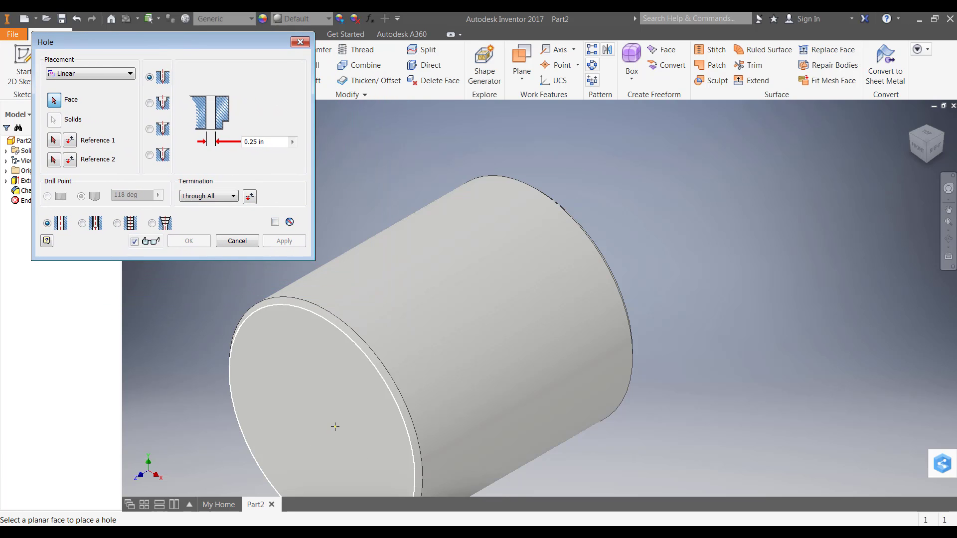
pyautogui.click(315, 416)
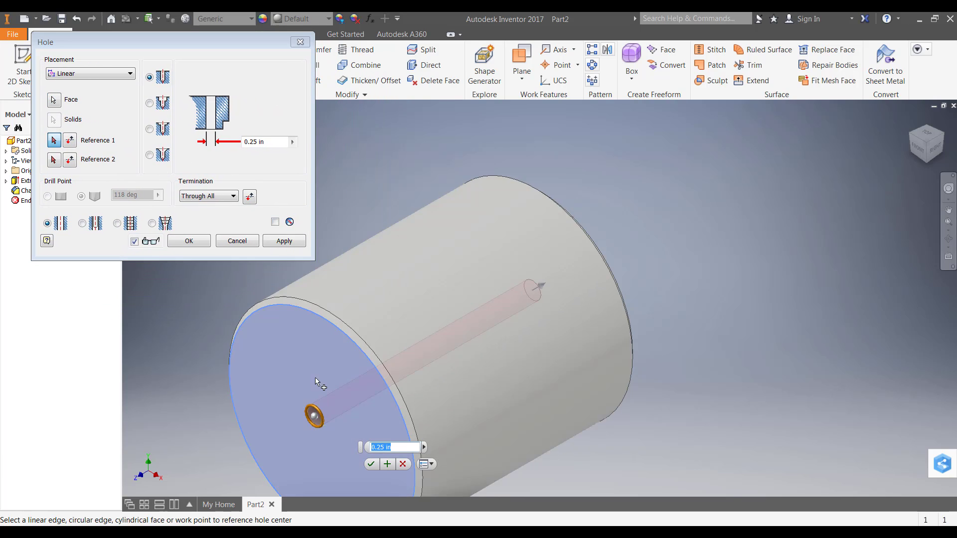
pyautogui.click(322, 319)
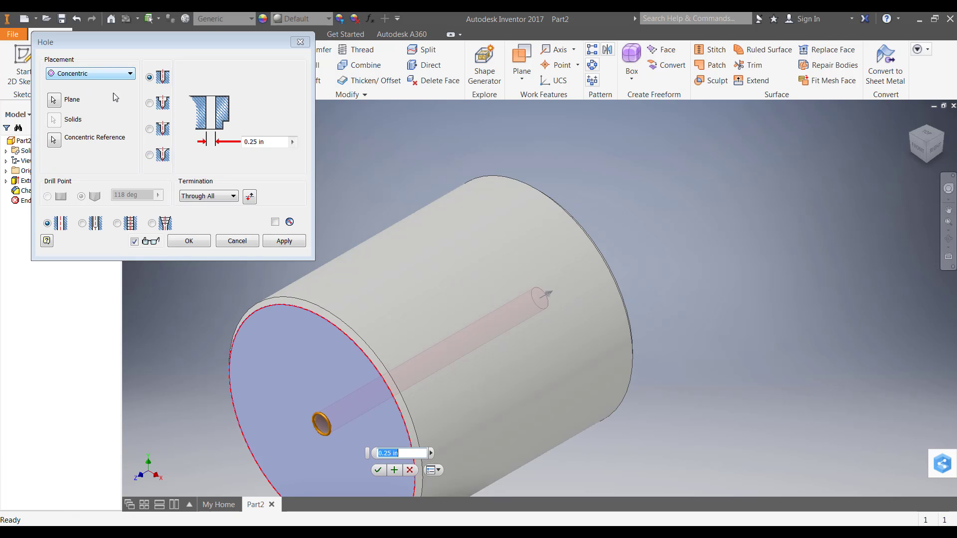
pyautogui.click(272, 142)
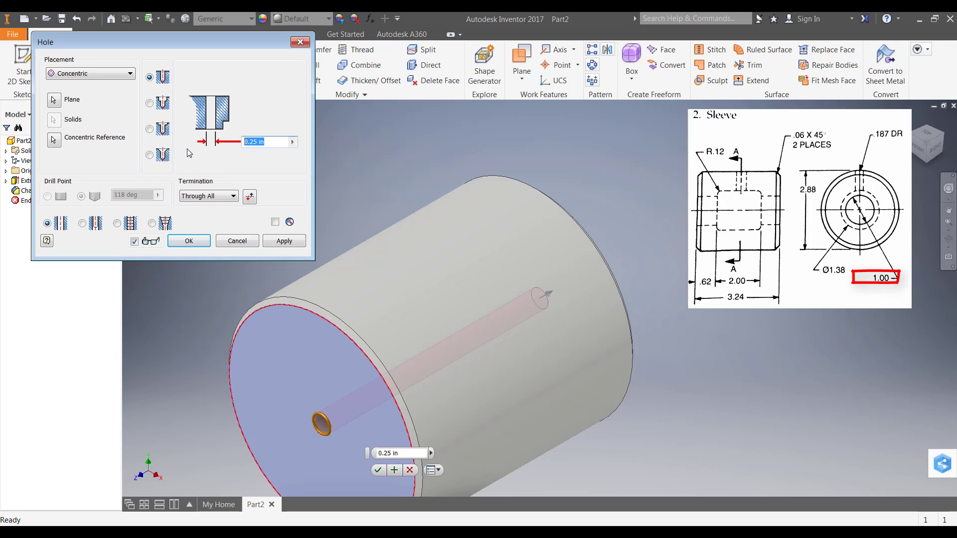
pyautogui.write('1')
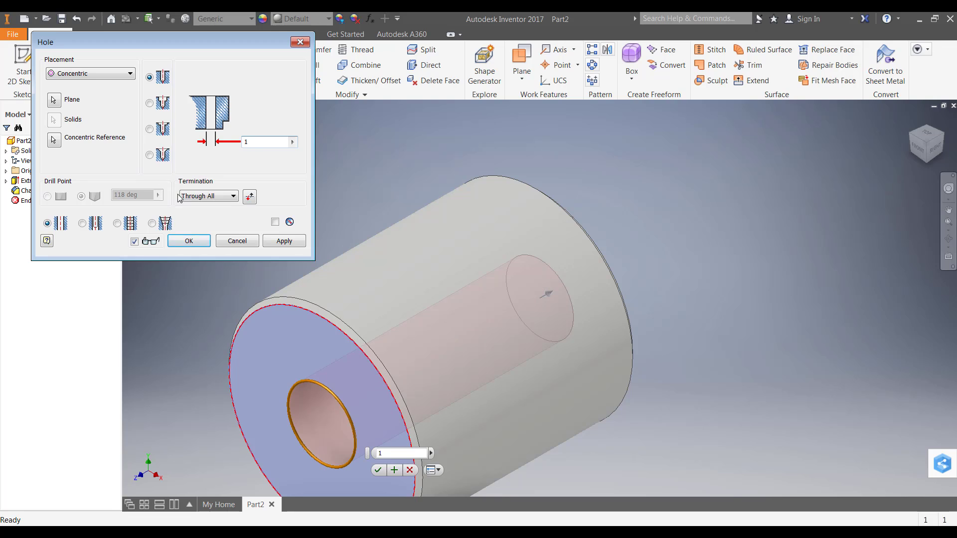
pyautogui.click(202, 242)
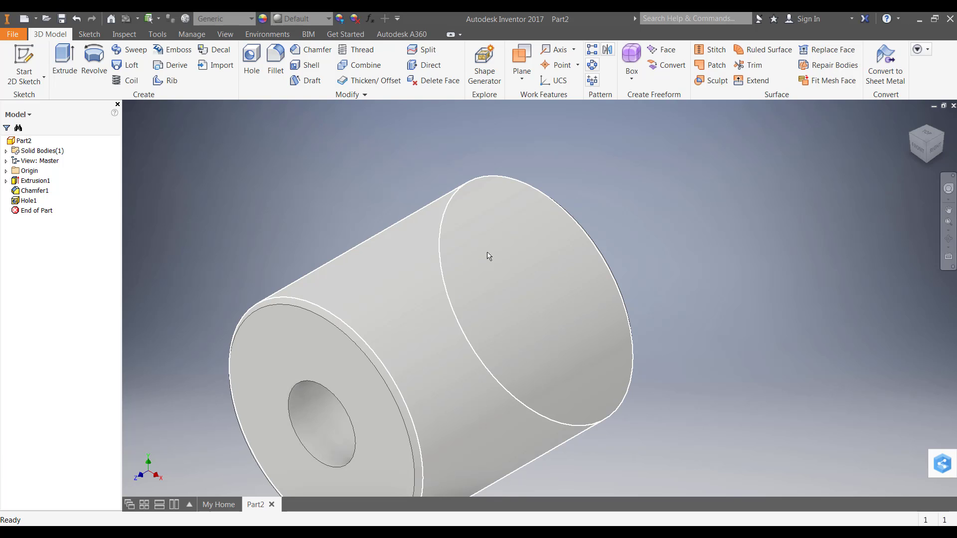
# Step: Create a midplane work plane between the cylinder's two end faces
pyautogui.click(522, 83)
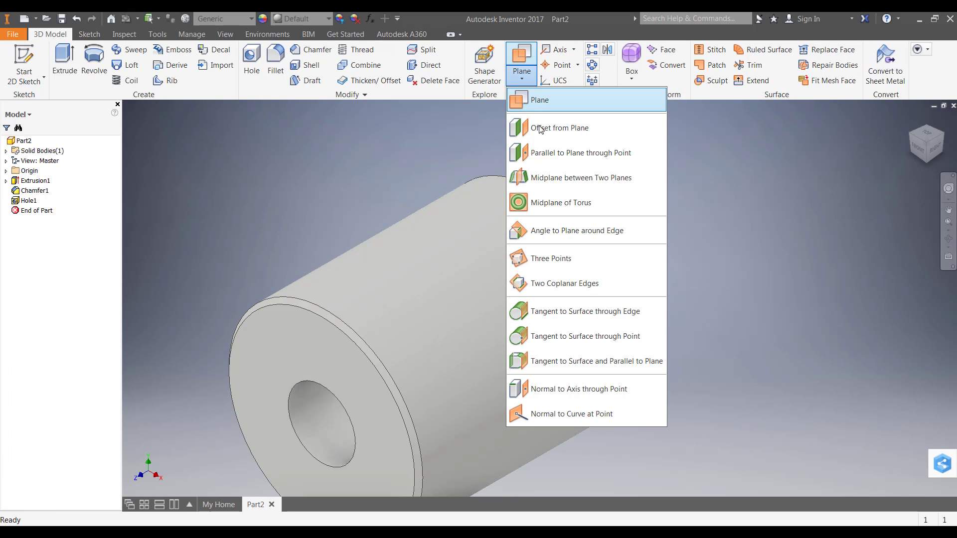
pyautogui.click(565, 184)
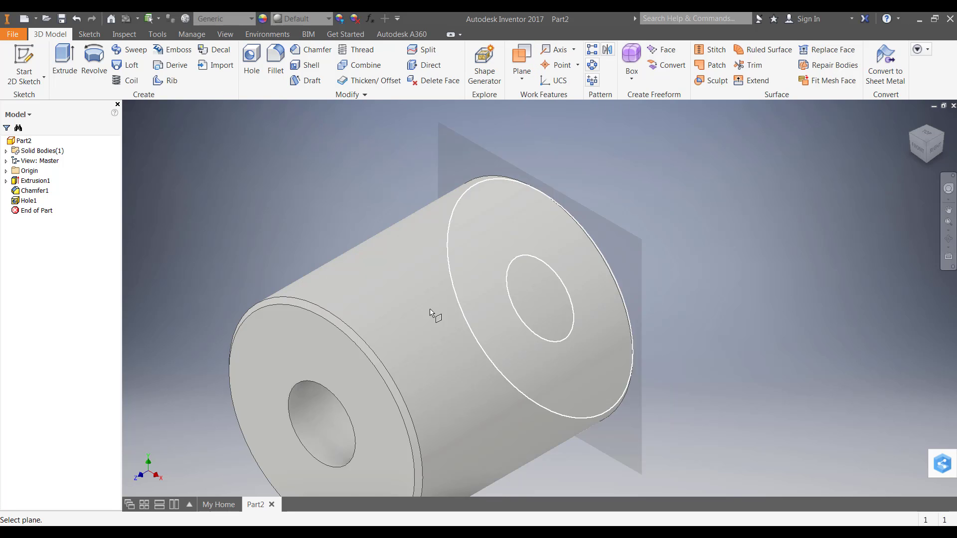
pyautogui.click(323, 347)
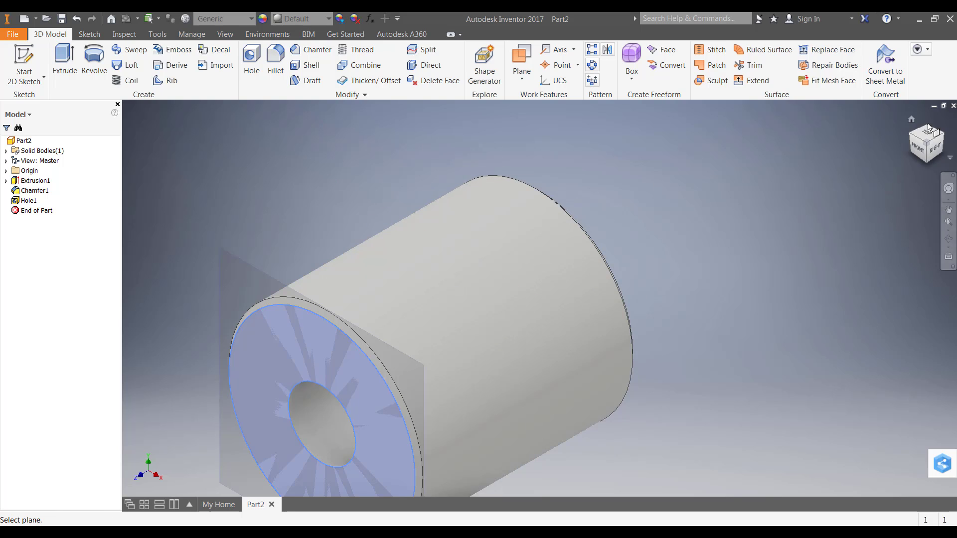
pyautogui.click(942, 138)
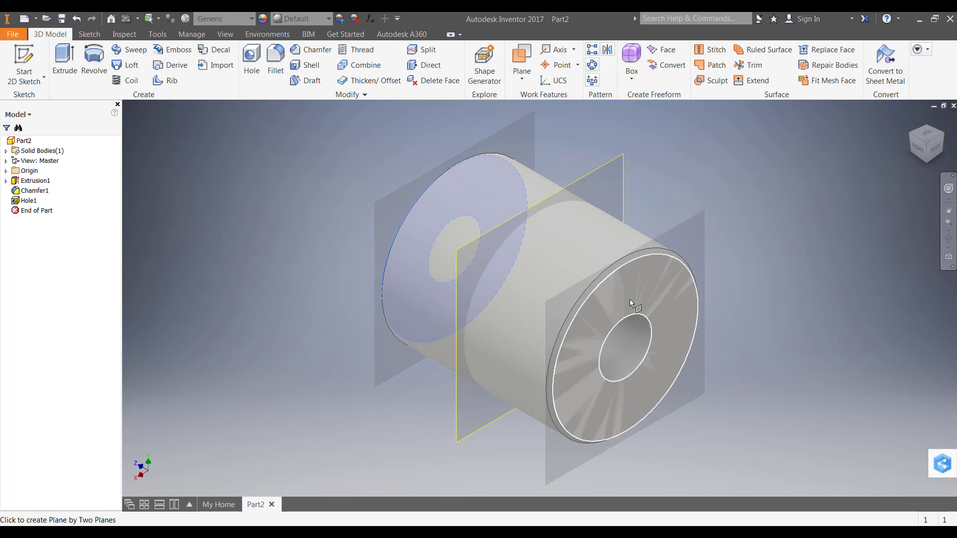
pyautogui.click(630, 300)
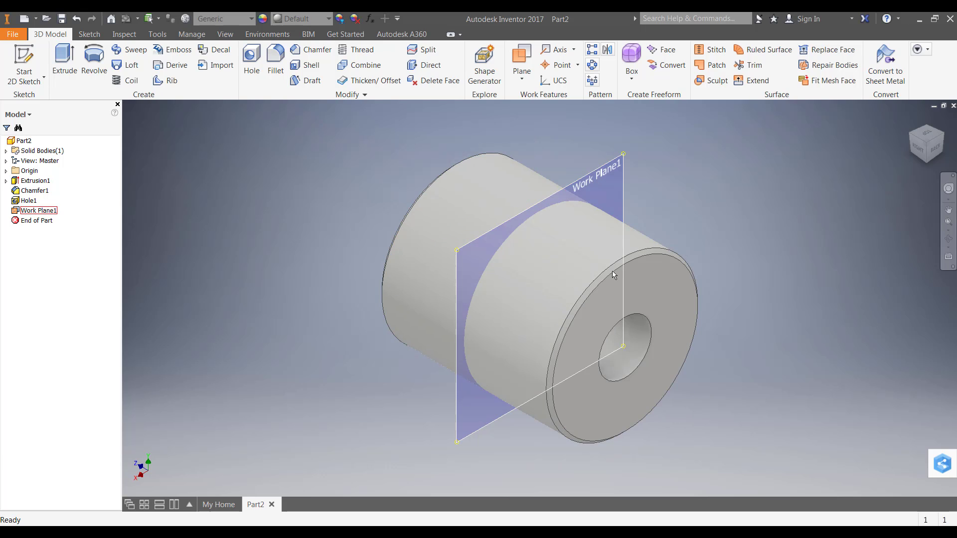
# Step: Start a 2D sketch on the work plane midway along the cylinder
pyautogui.click(912, 140)
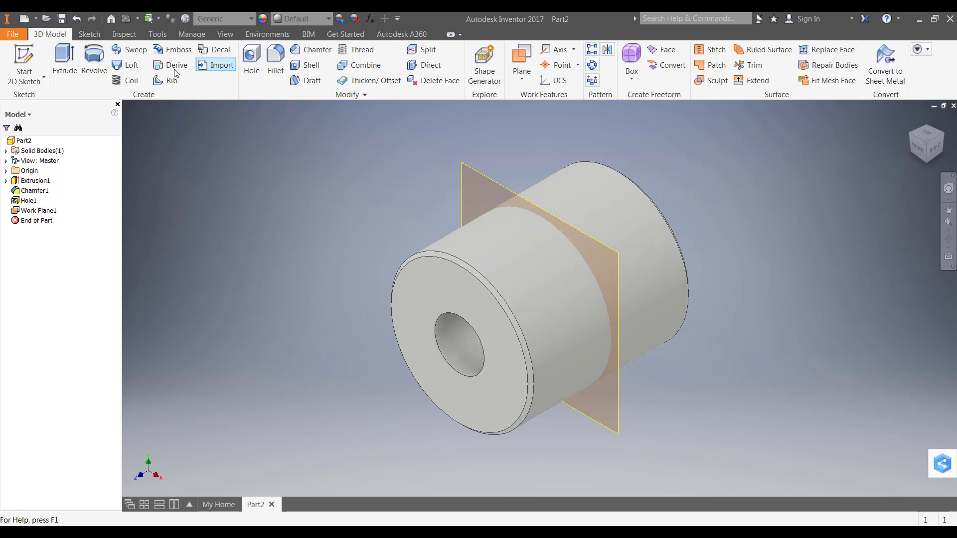
pyautogui.click(14, 57)
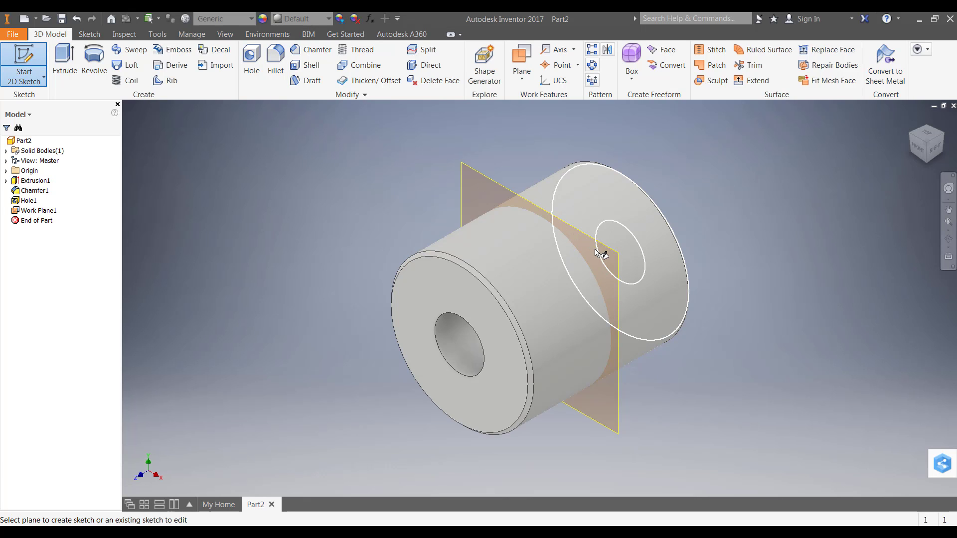
pyautogui.click(618, 255)
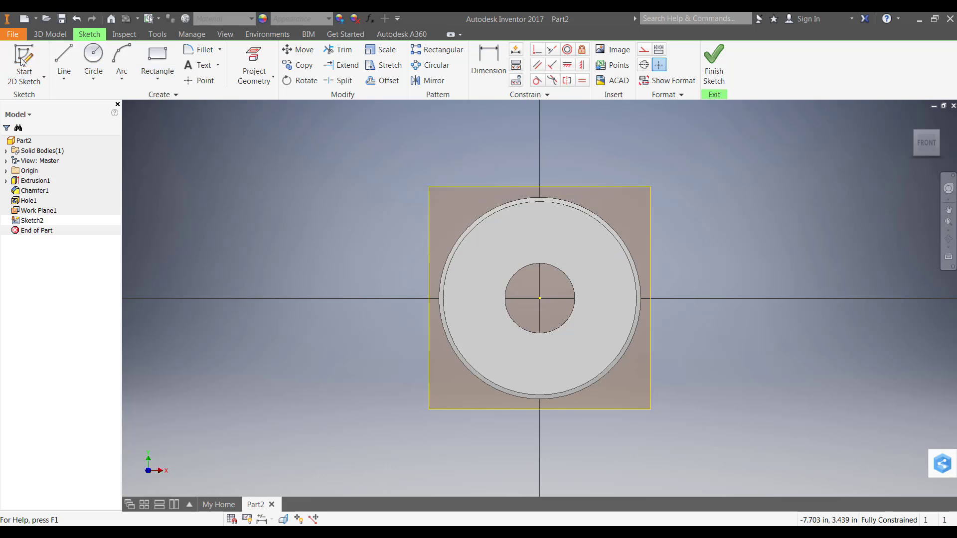
# Step: Sketch a 1.38 in diameter circle centred on the origin in the midplane sketch and finish the sketch
pyautogui.press('c')
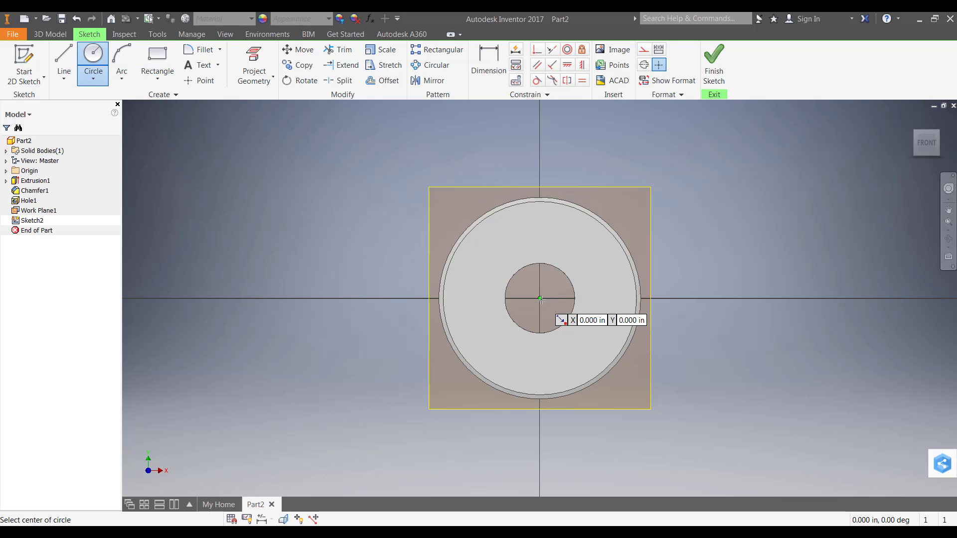
pyautogui.click(539, 299)
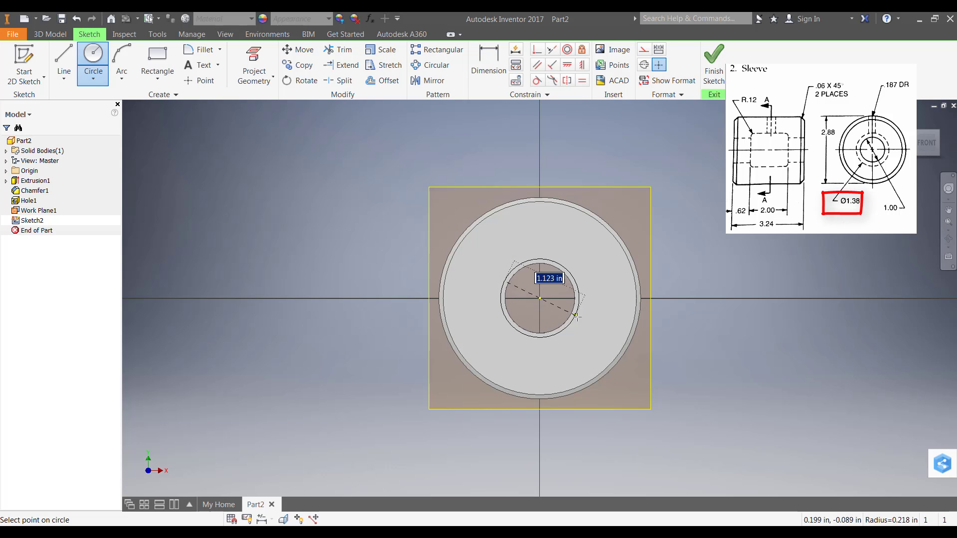
pyautogui.write('1')
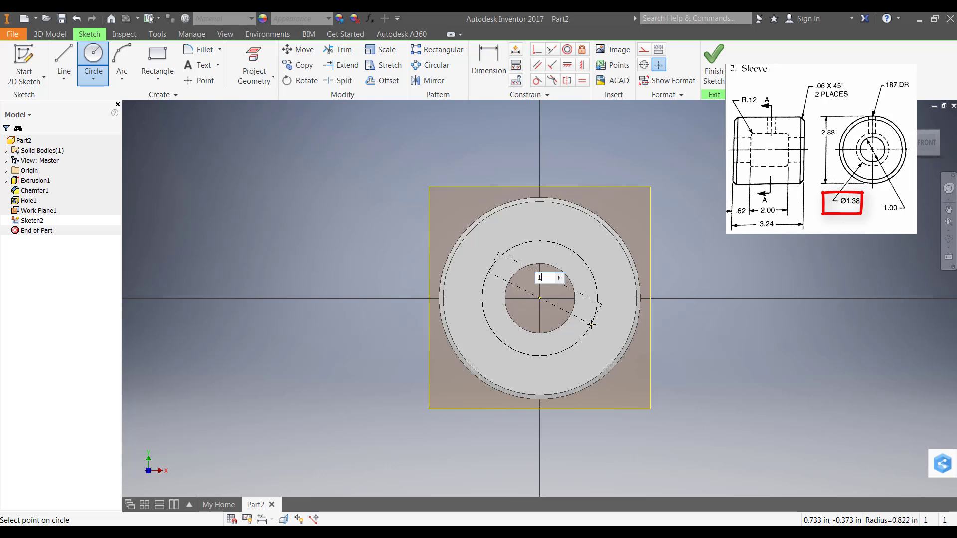
pyautogui.write('.38')
pyautogui.press('Return')
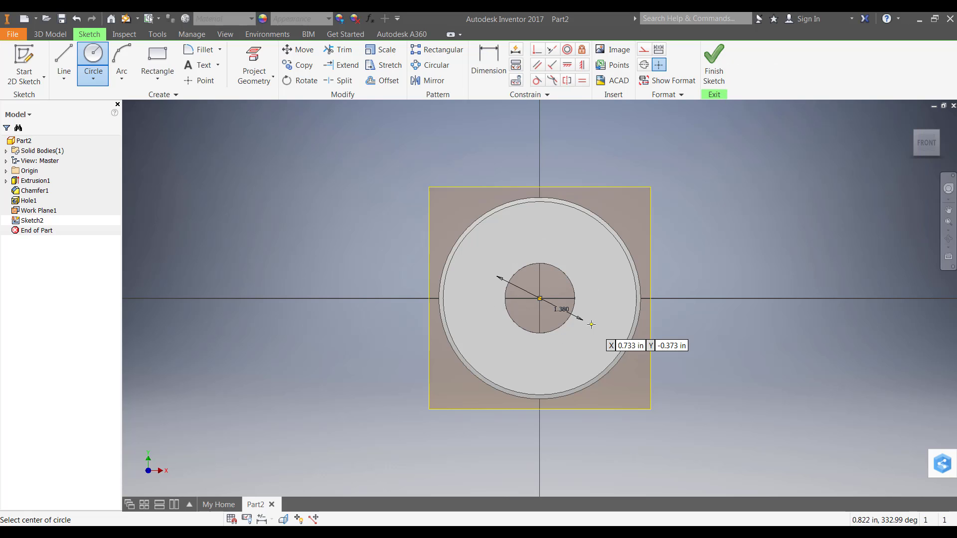
pyautogui.click(713, 64)
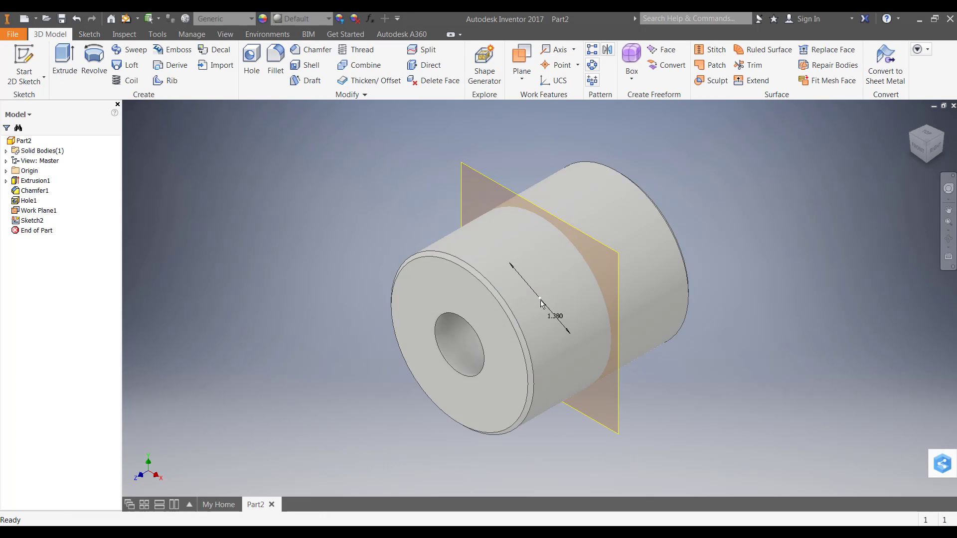
# Step: Cut the 1.38 in circle out of the cylinder with an asymmetric Extrude of 1 in in each direction
pyautogui.click(64, 59)
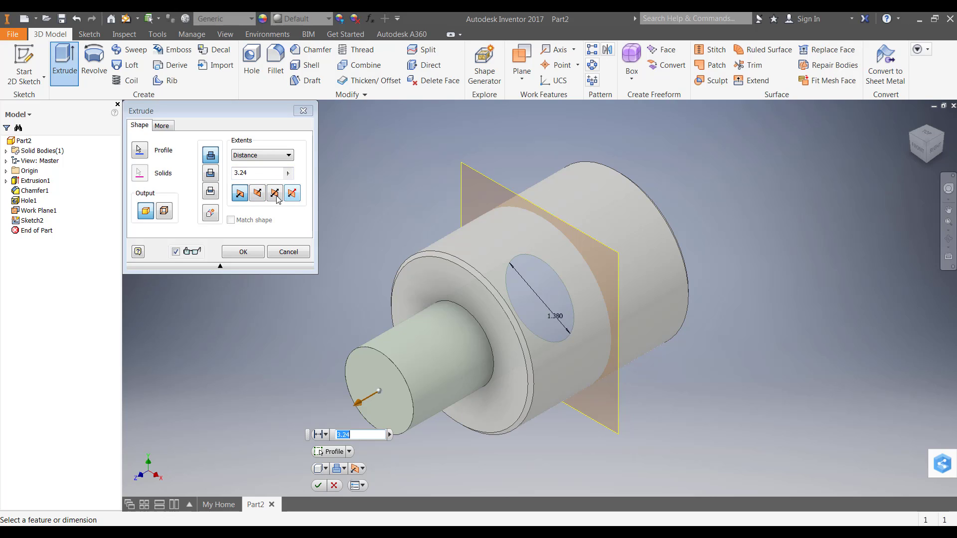
pyautogui.click(294, 194)
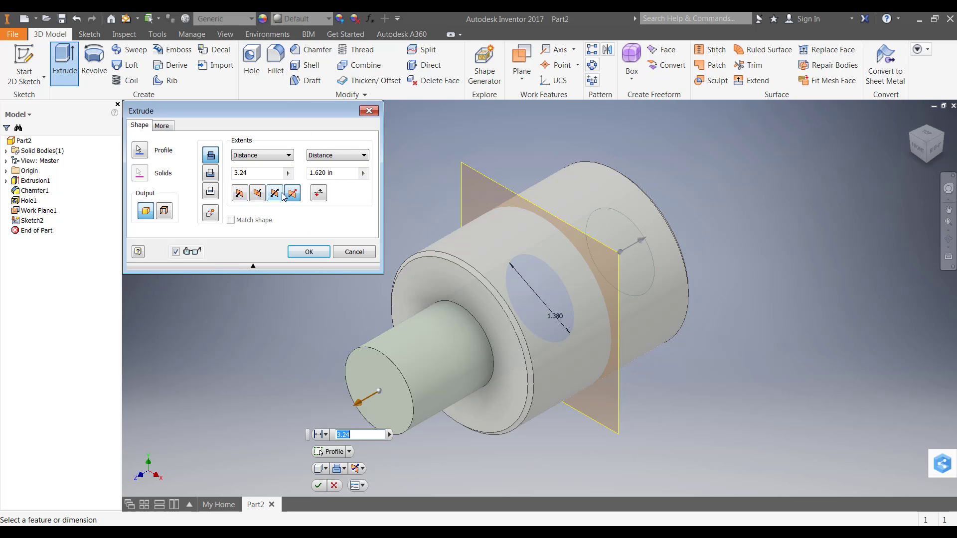
pyautogui.doubleClick(259, 173)
pyautogui.write('1')
pyautogui.press('Tab')
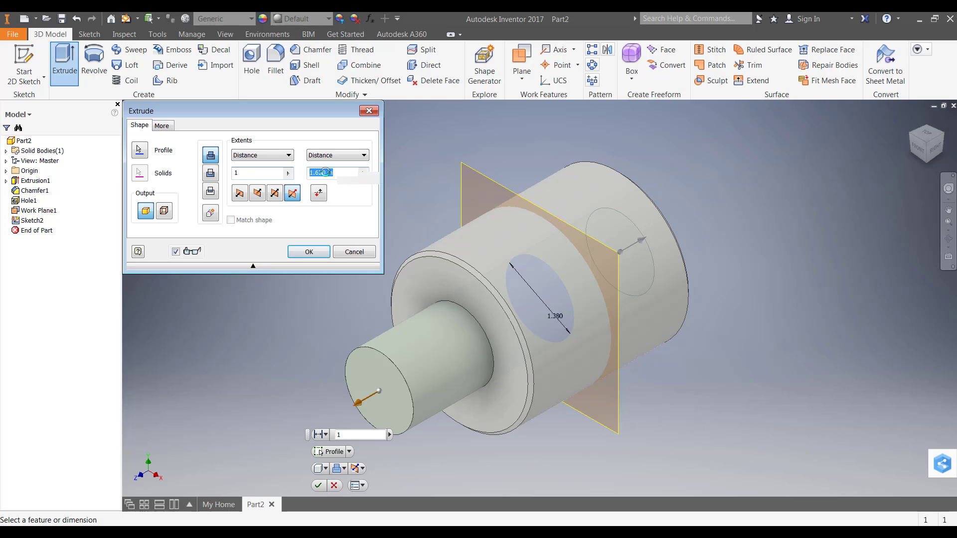
pyautogui.write('1')
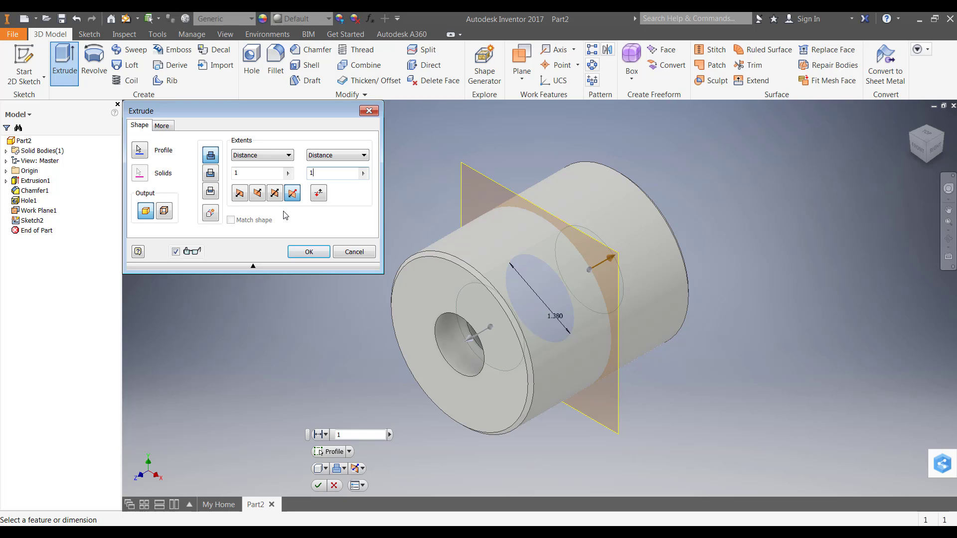
pyautogui.click(210, 170)
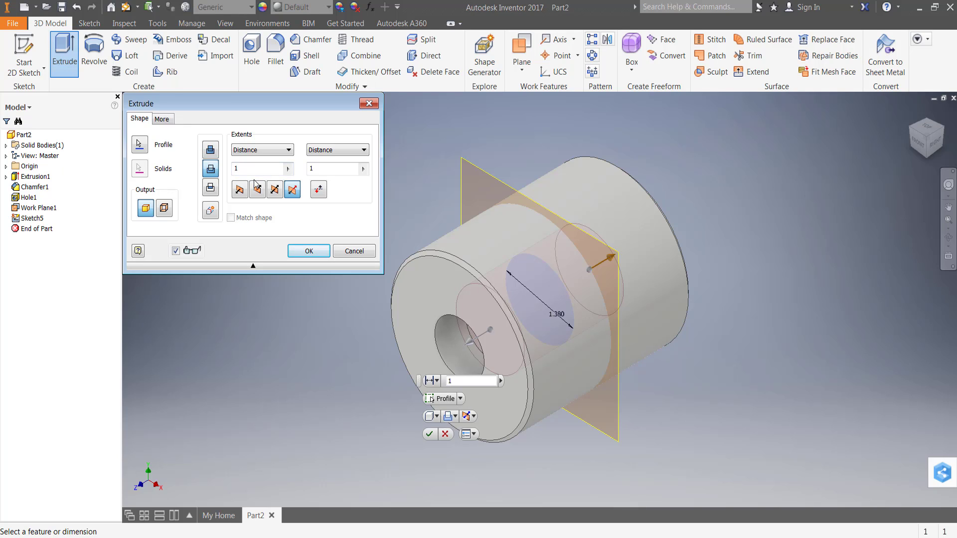
pyautogui.click(309, 252)
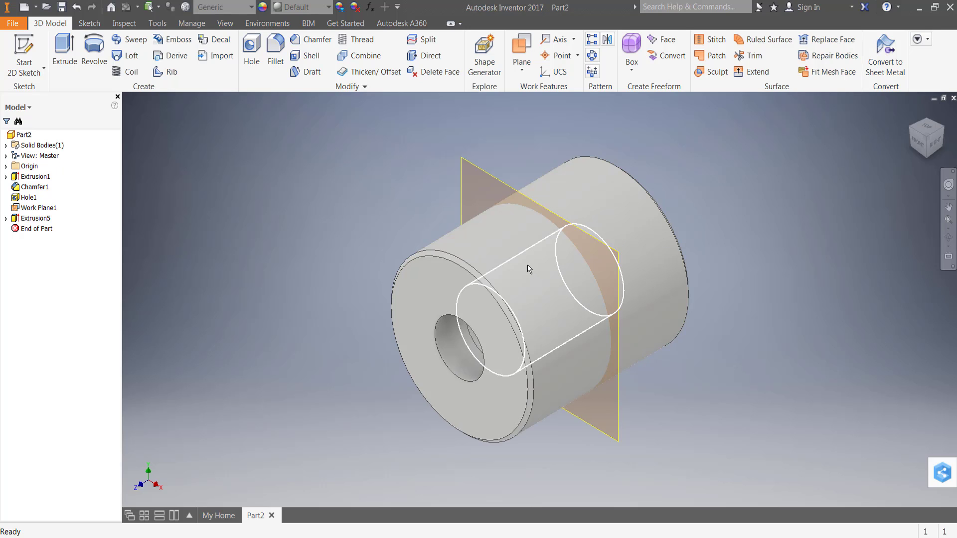
# Step: Fillet both circular end edges of the internal 1.38 in recess with a radius of .12 in
pyautogui.moveTo(529, 269)
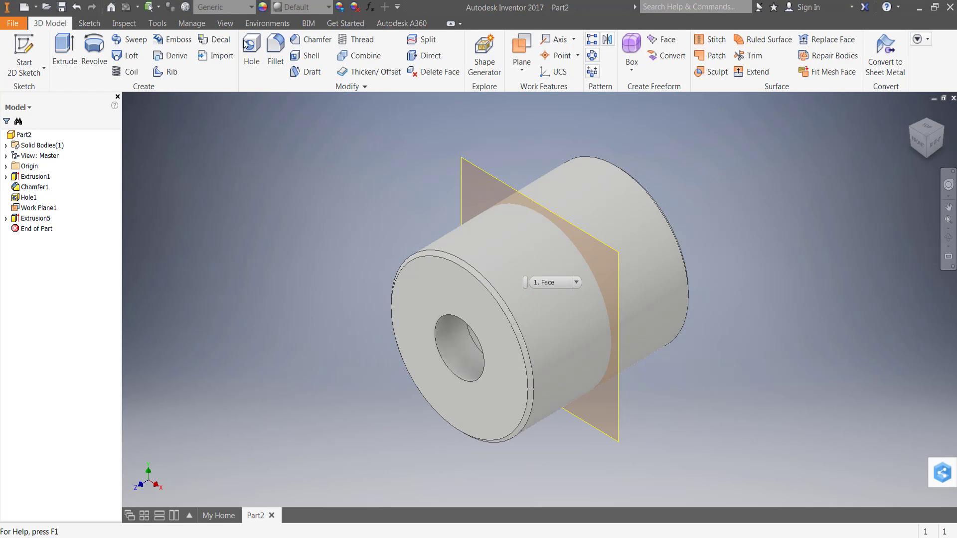
pyautogui.click(278, 52)
pyautogui.moveTo(278, 104); pyautogui.dragTo(229, 70)
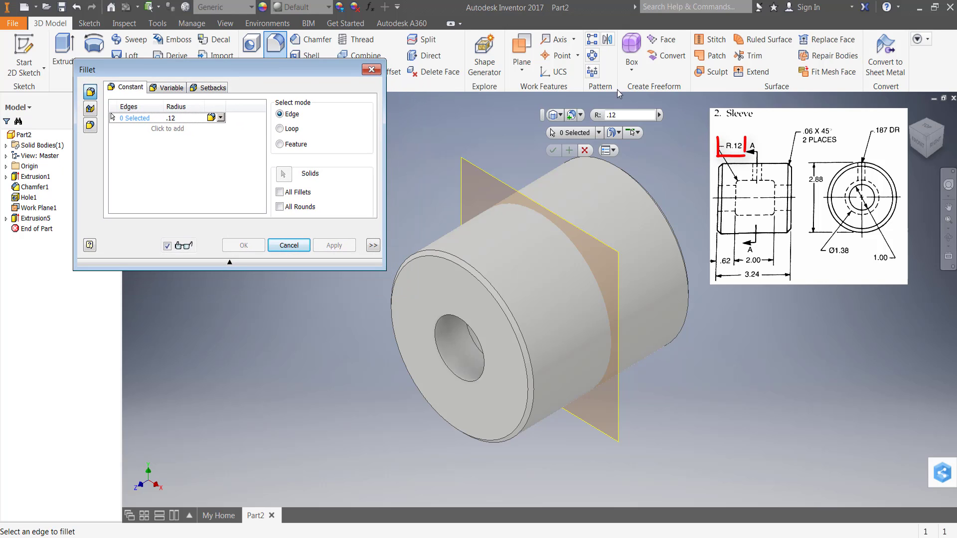
pyautogui.doubleClick(609, 114)
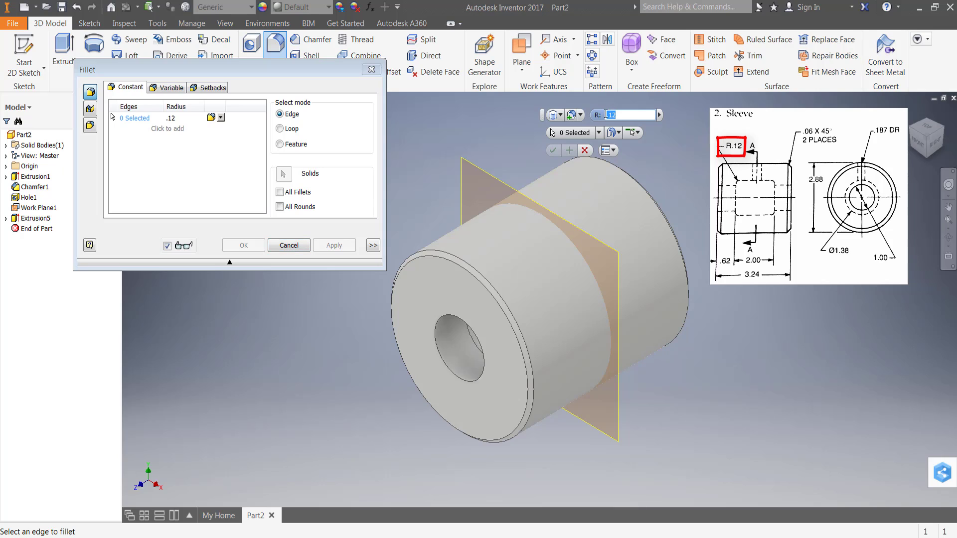
pyautogui.write('.1')
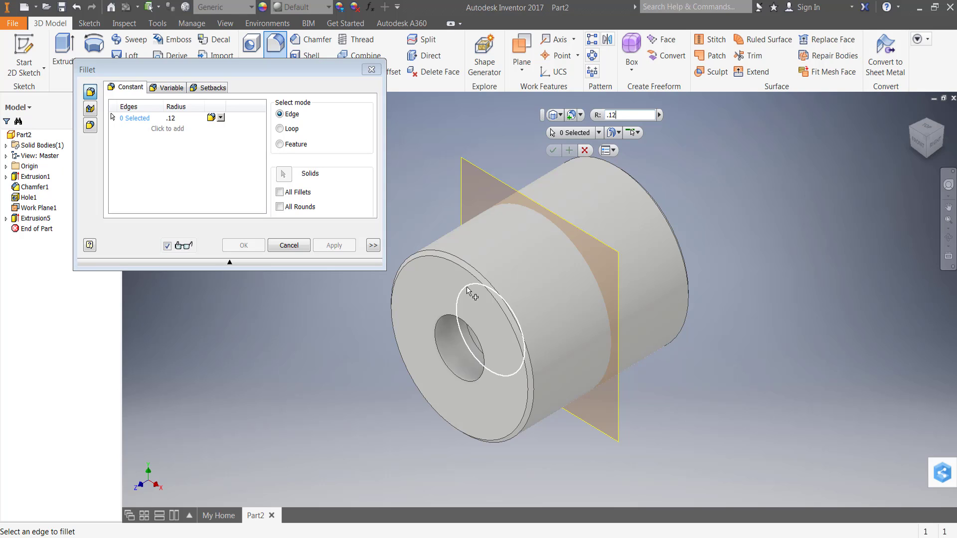
pyautogui.click(469, 291)
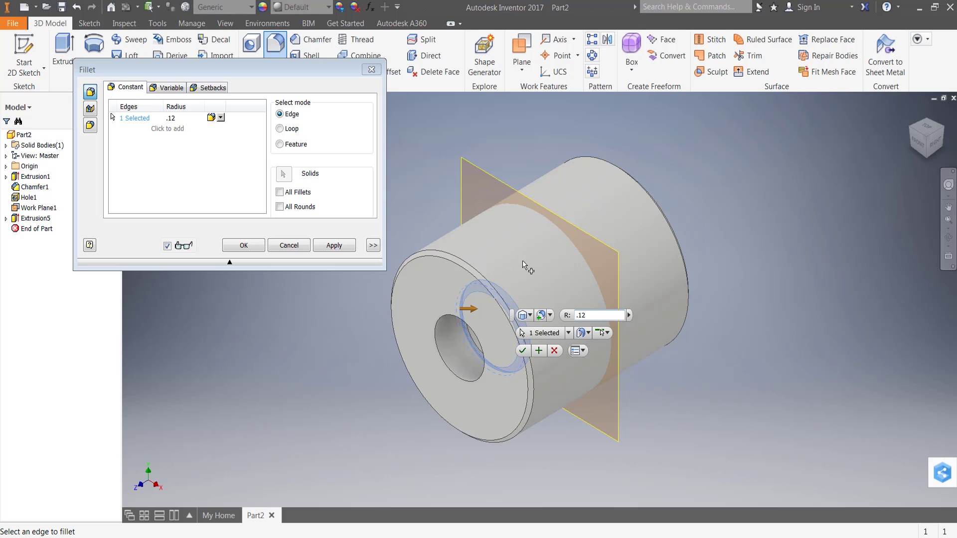
pyautogui.click(562, 231)
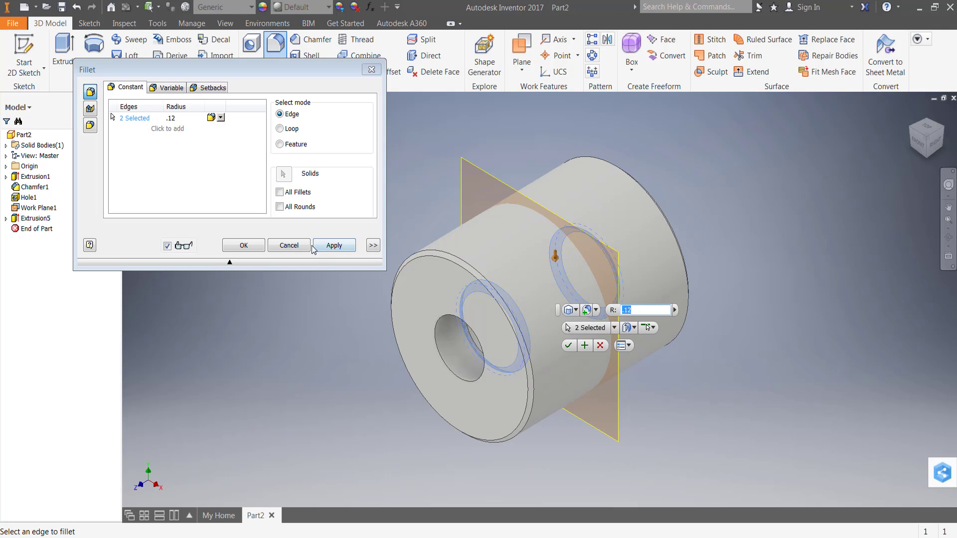
pyautogui.click(244, 246)
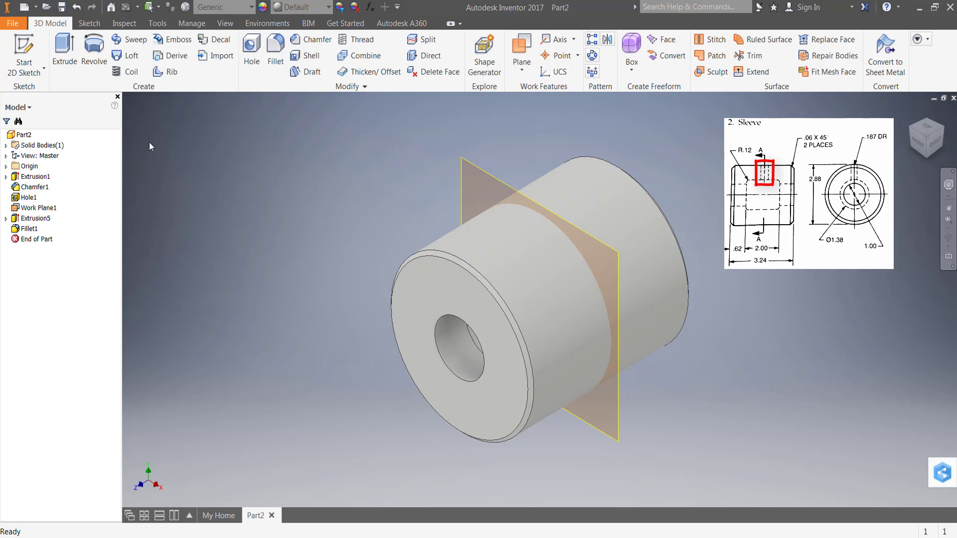
# Step: Start a 2D sketch on the XZ origin plane, viewed from the top
pyautogui.click(6, 167)
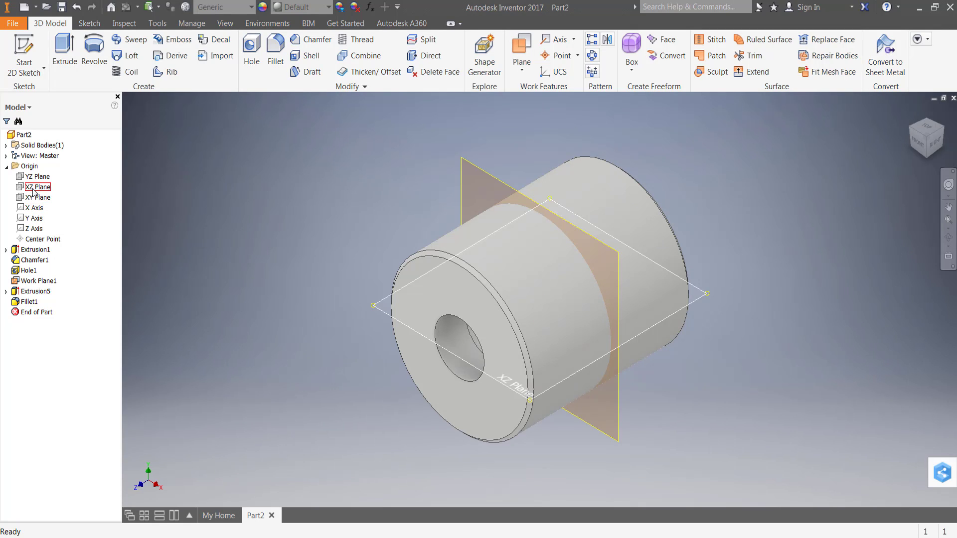
pyautogui.click(28, 48)
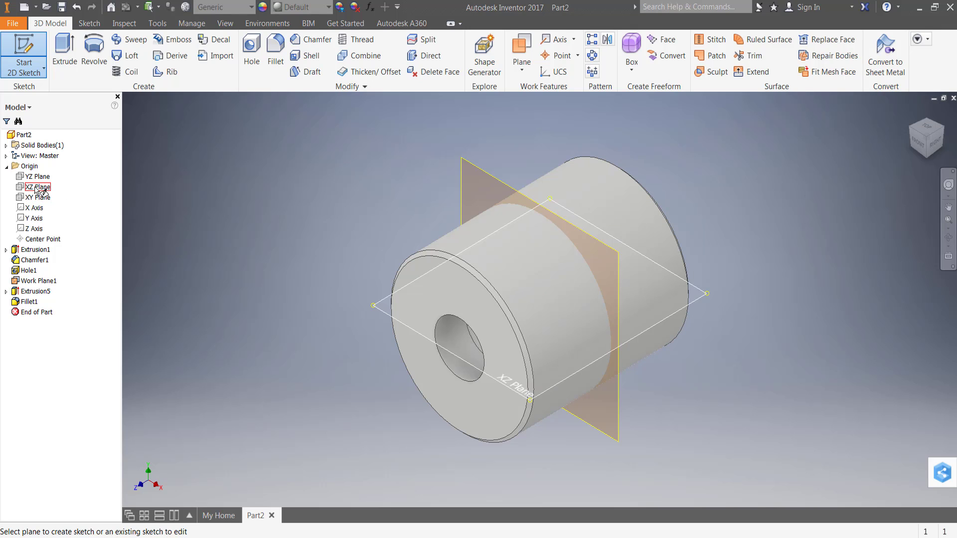
pyautogui.click(35, 189)
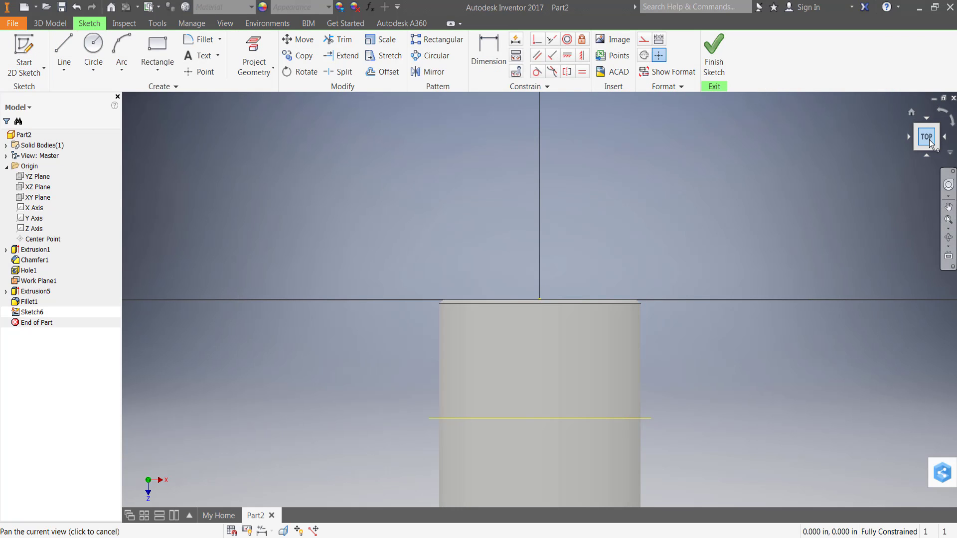
pyautogui.click(928, 138)
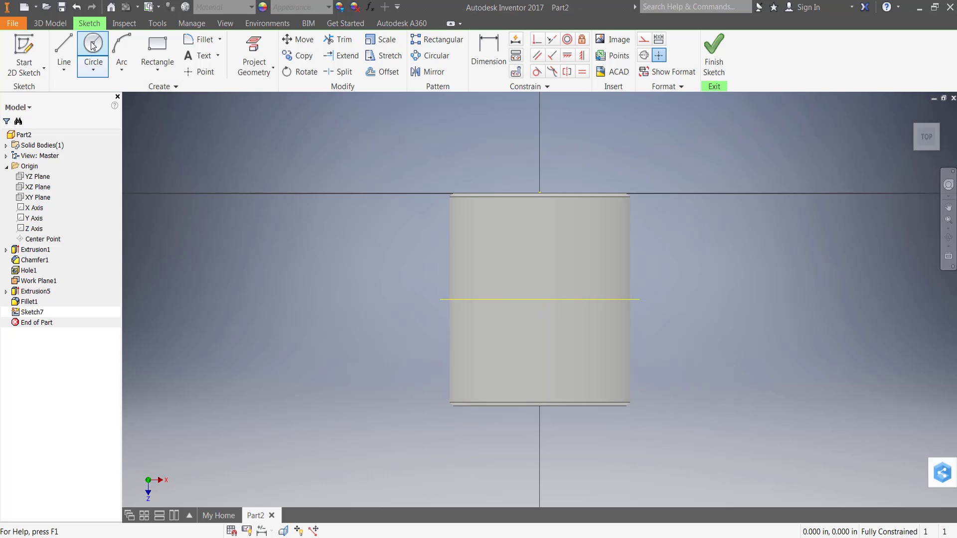
# Step: Sketch a .187 in diameter circle on the cylinder's axis at the midplane and finish the sketch
pyautogui.click(93, 46)
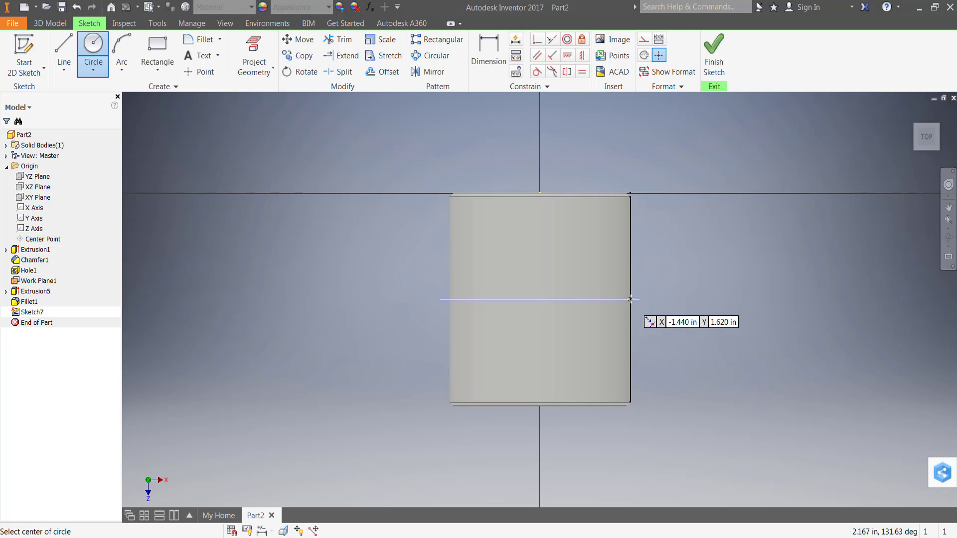
pyautogui.click(539, 299)
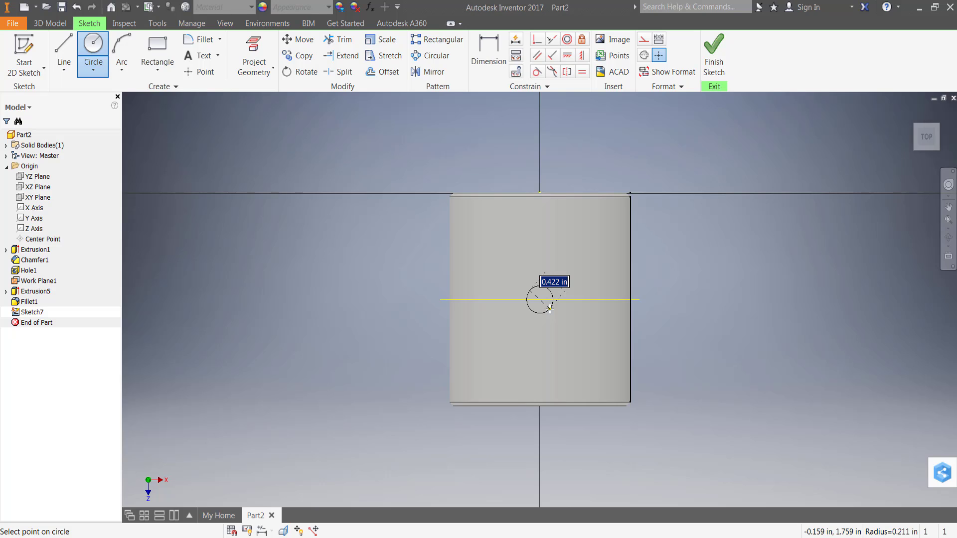
pyautogui.write('.1')
pyautogui.write('87')
pyautogui.press('Return')
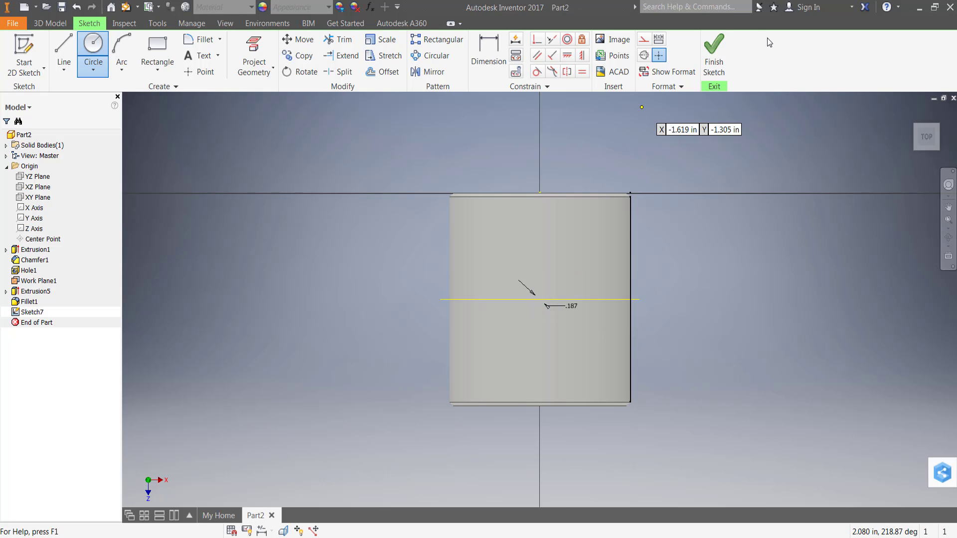
pyautogui.click(713, 50)
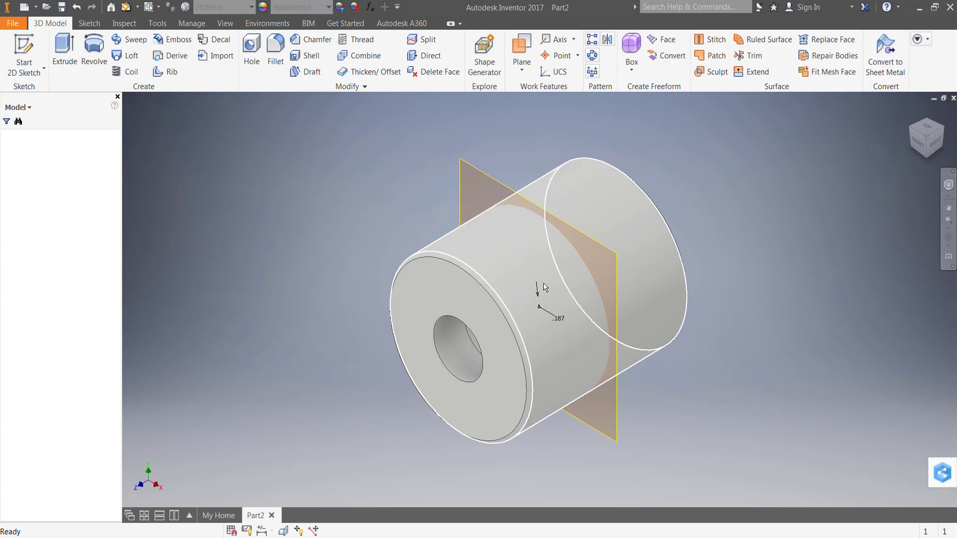
# Step: Cut the .187 in circle upward through the cylinder wall with Extrude, using the All extent
pyautogui.click(922, 144)
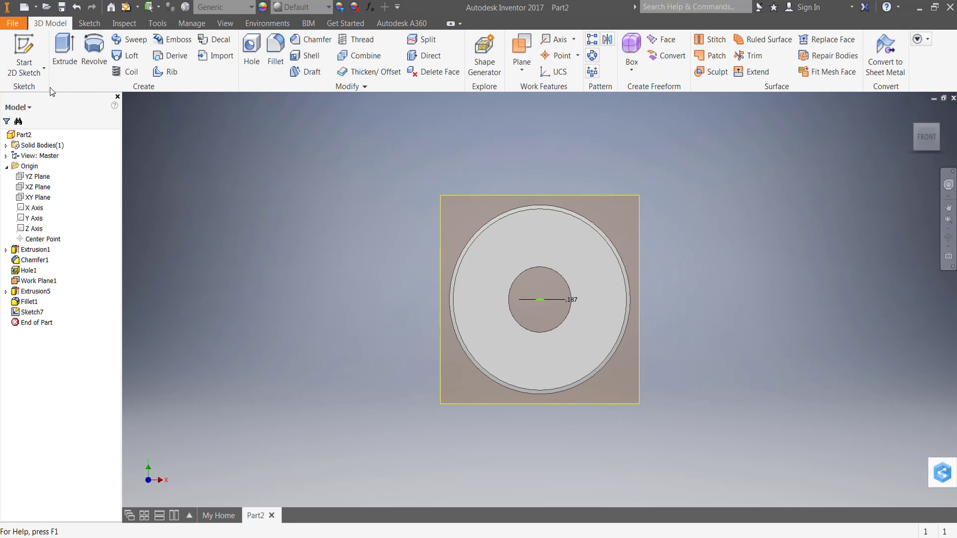
pyautogui.click(64, 53)
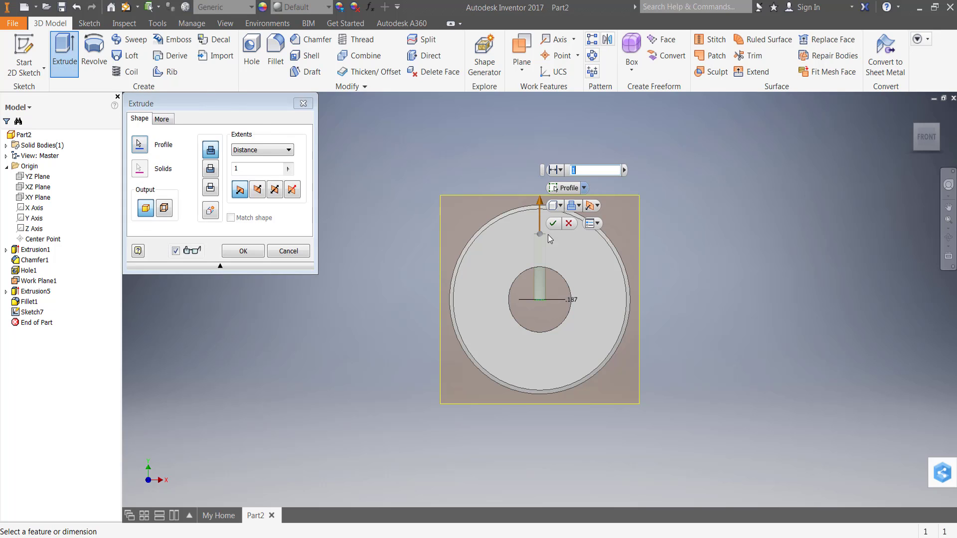
pyautogui.moveTo(539, 202); pyautogui.dragTo(538, 164)
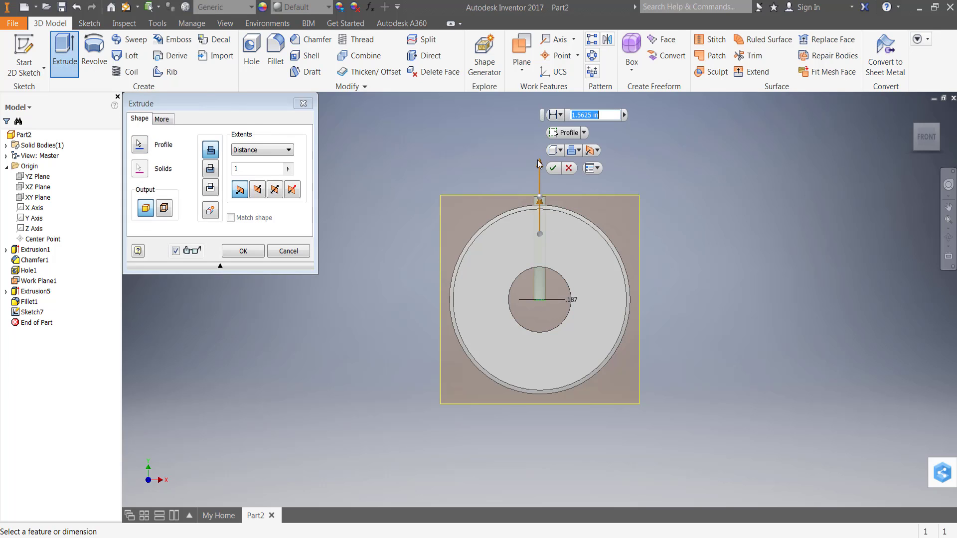
pyautogui.click(262, 150)
pyautogui.click(244, 197)
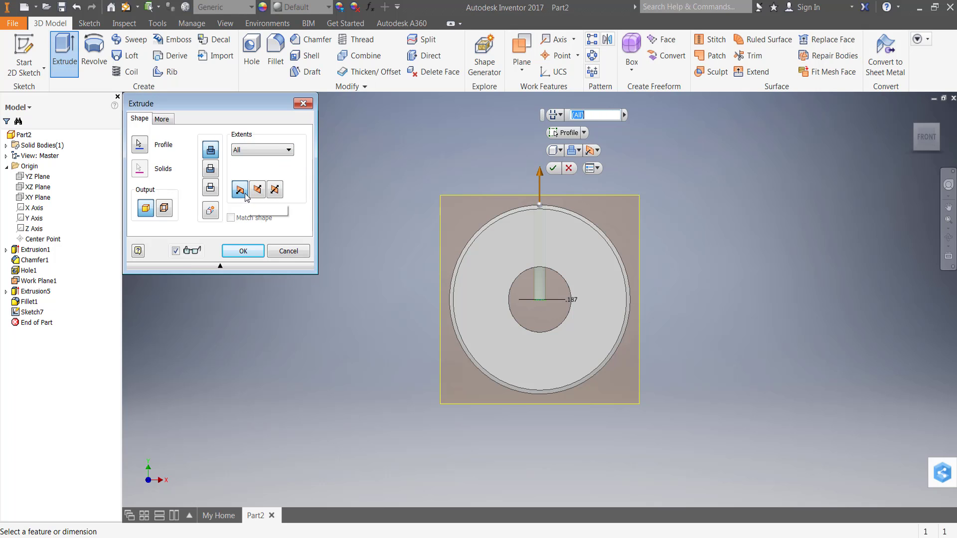
pyautogui.click(212, 170)
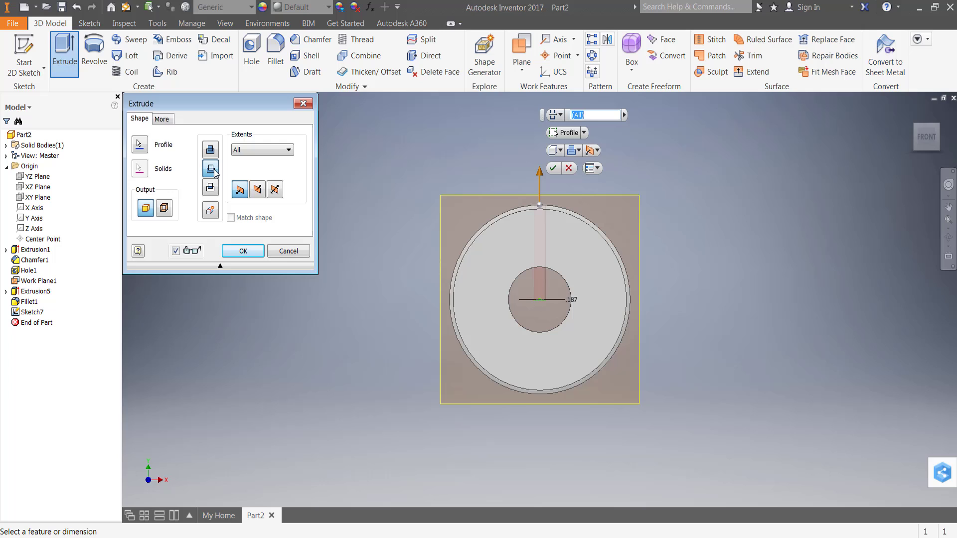
pyautogui.click(939, 131)
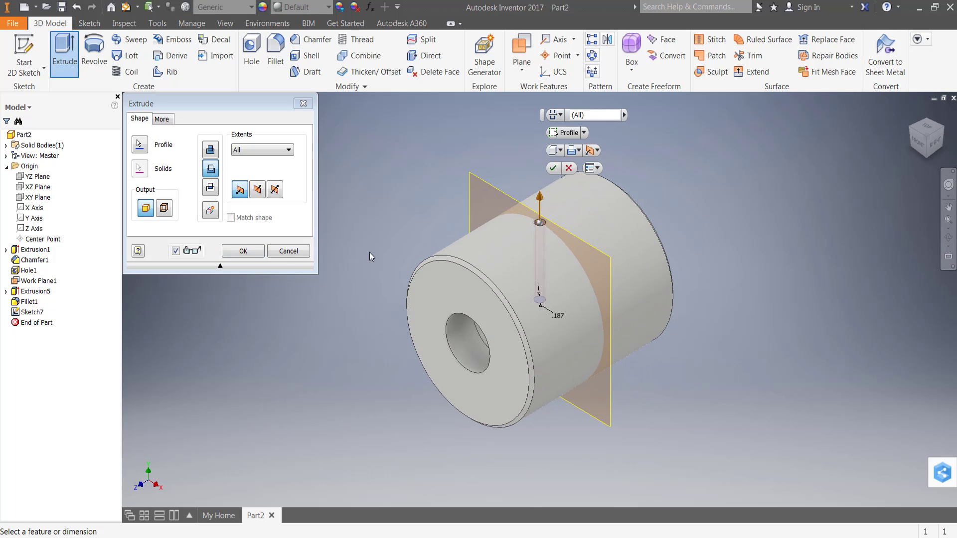
pyautogui.click(244, 252)
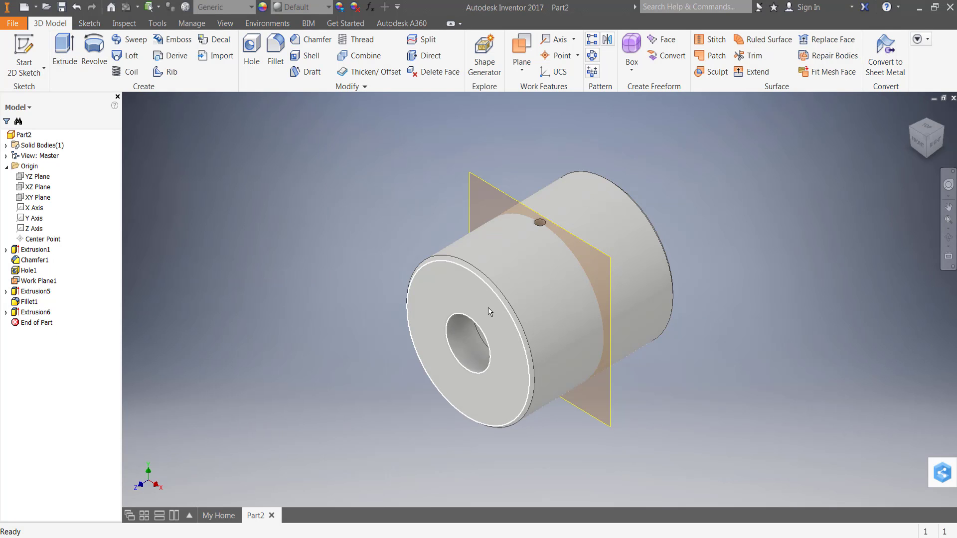
# Step: Save the part as 10-2 in the Engineering Design folder
pyautogui.click(14, 25)
pyautogui.click(50, 155)
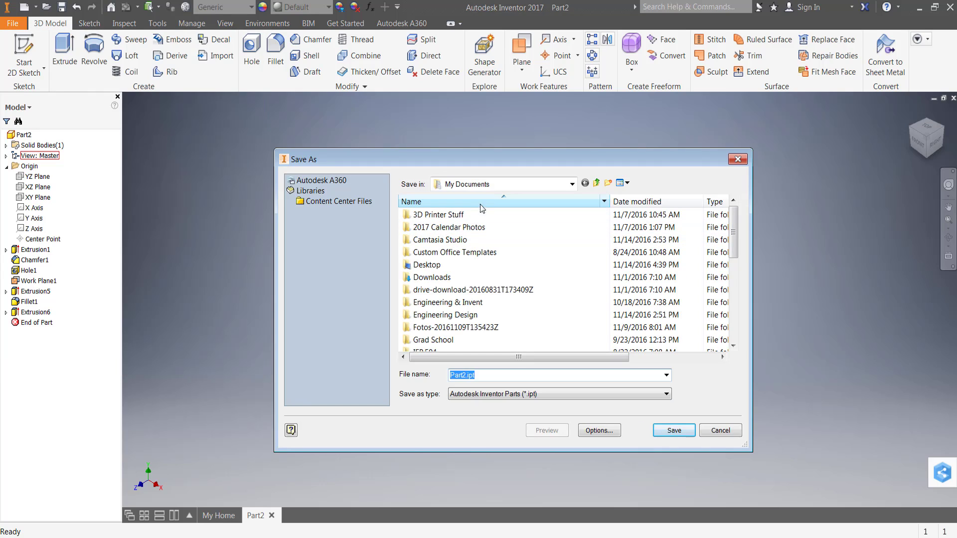
pyautogui.doubleClick(468, 317)
pyautogui.doubleClick(490, 378)
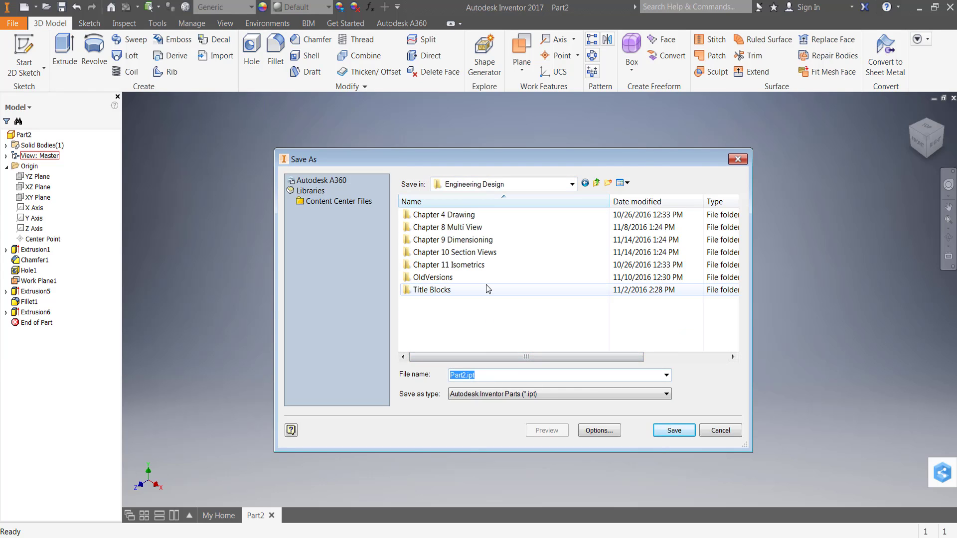
pyautogui.write('9')
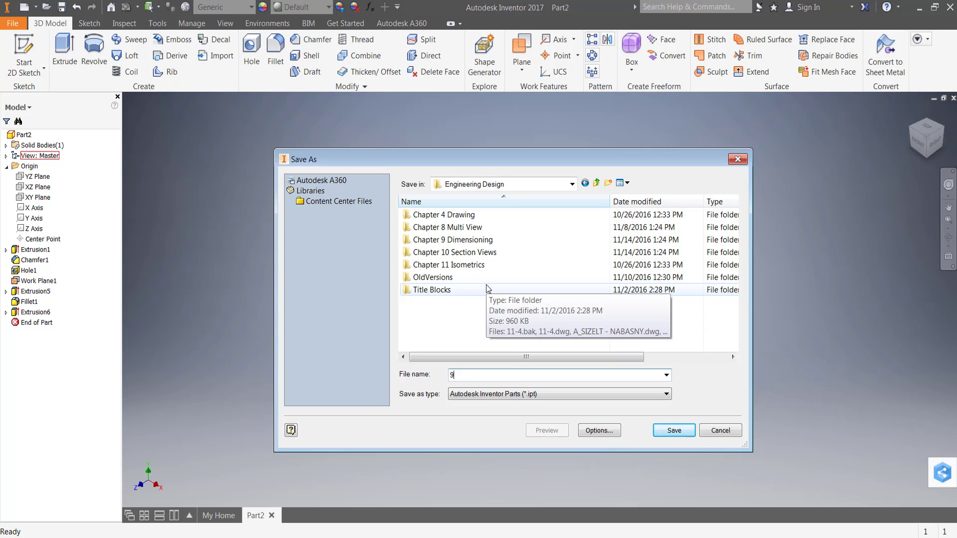
pyautogui.press('BackSpace')
pyautogui.write('10-2')
pyautogui.doubleClick(474, 253)
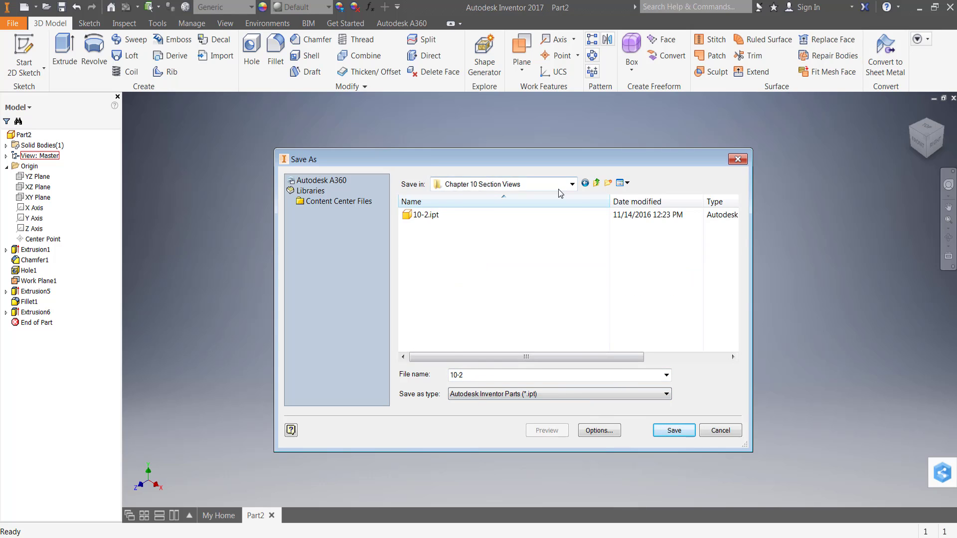
pyautogui.click(571, 184)
pyautogui.click(496, 257)
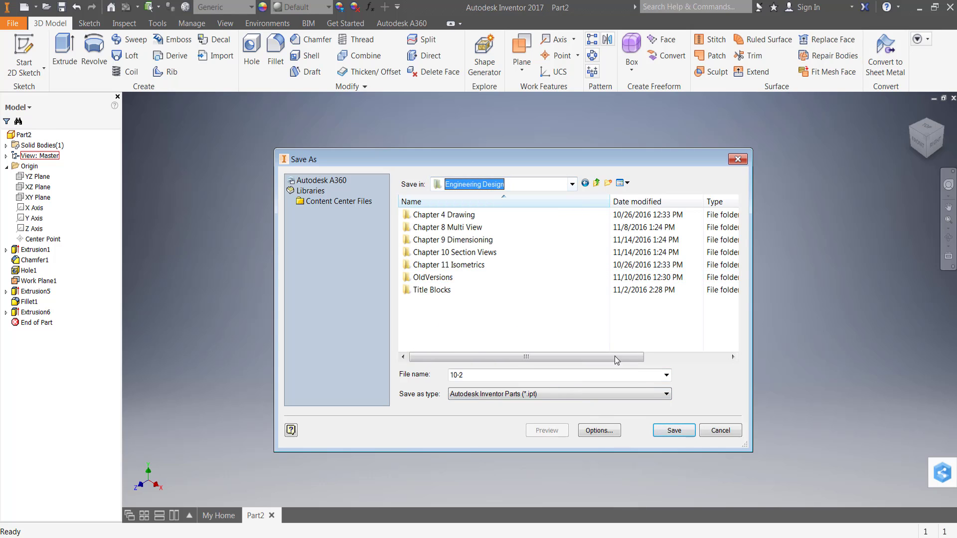
pyautogui.click(680, 433)
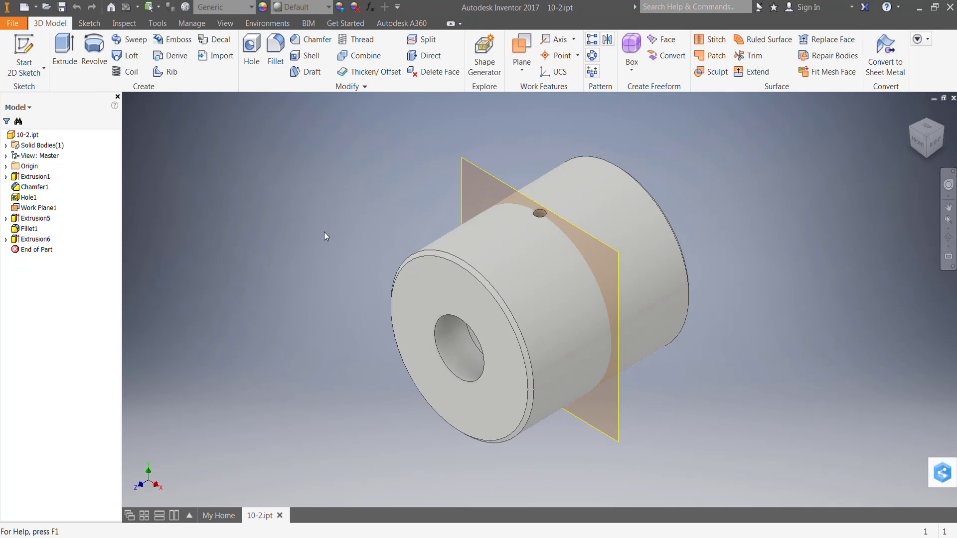
# Step: Open the A-Size LT INV.idw title block drawing from the Engineering Design folder
pyautogui.click(11, 23)
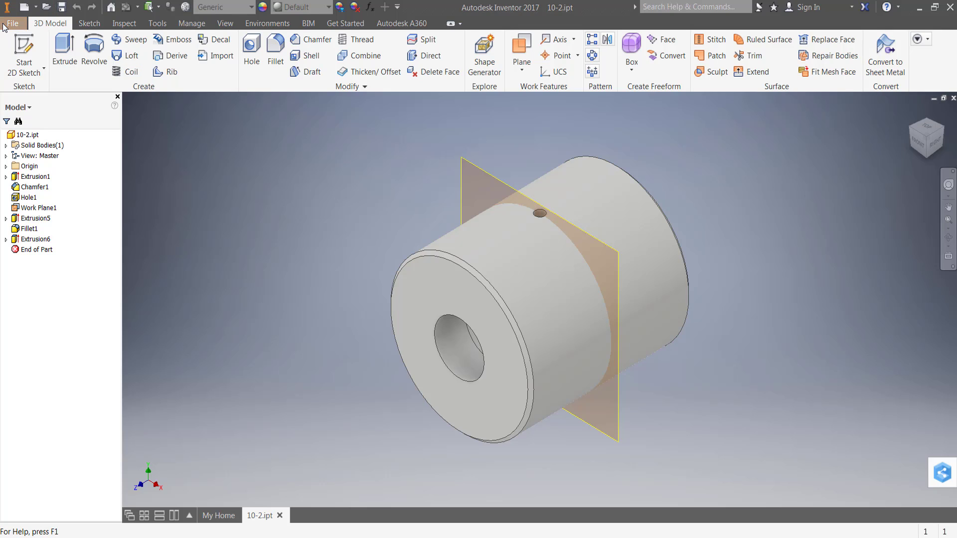
pyautogui.click(45, 97)
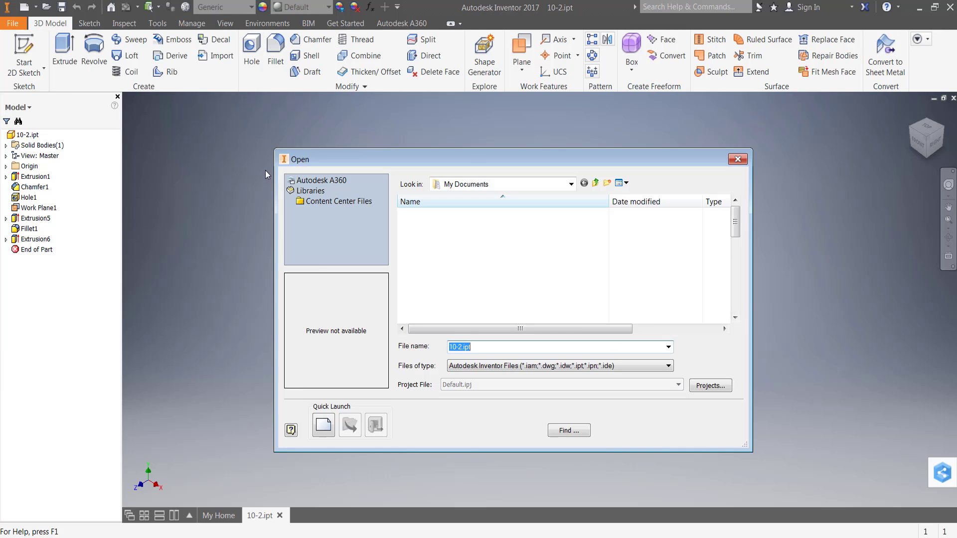
pyautogui.doubleClick(464, 313)
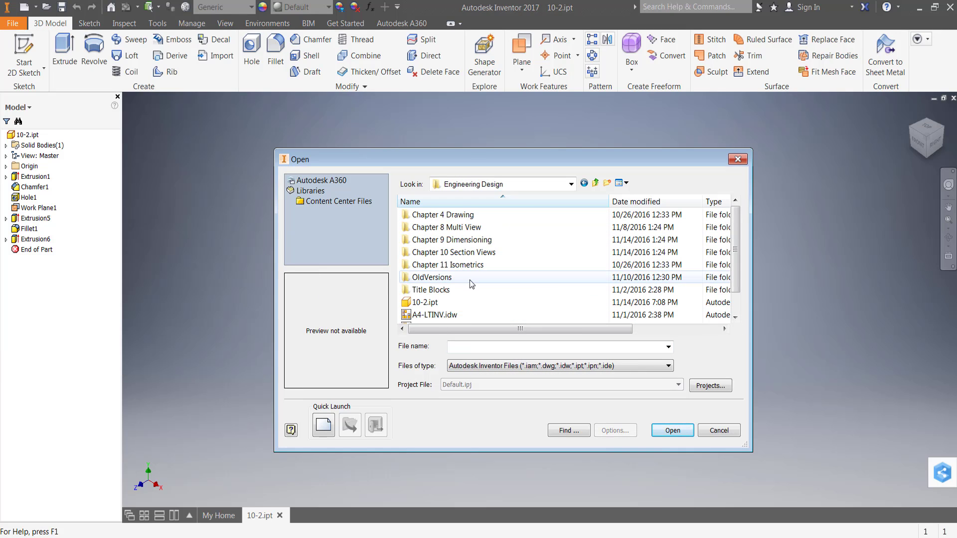
pyautogui.scroll(-1, 458, 318)
pyautogui.click(449, 303)
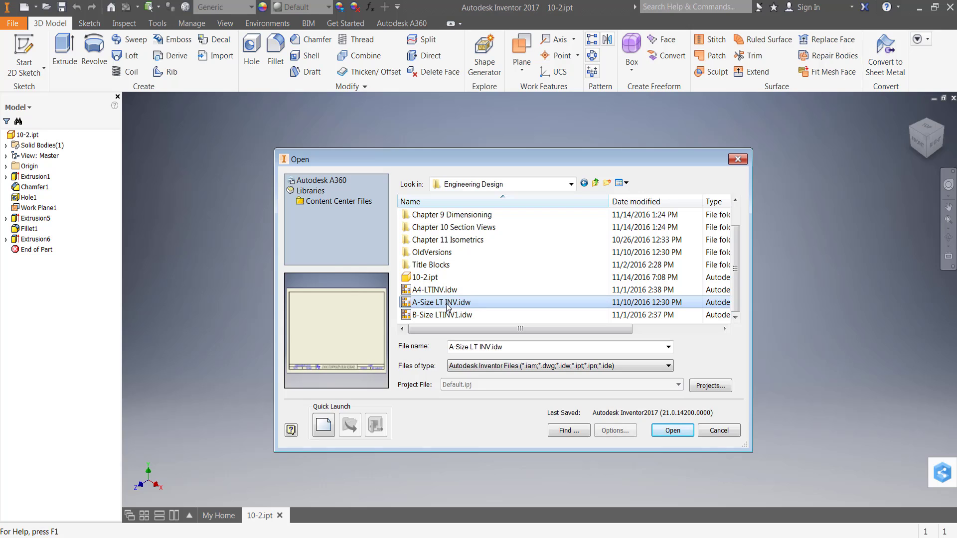
pyautogui.click(672, 433)
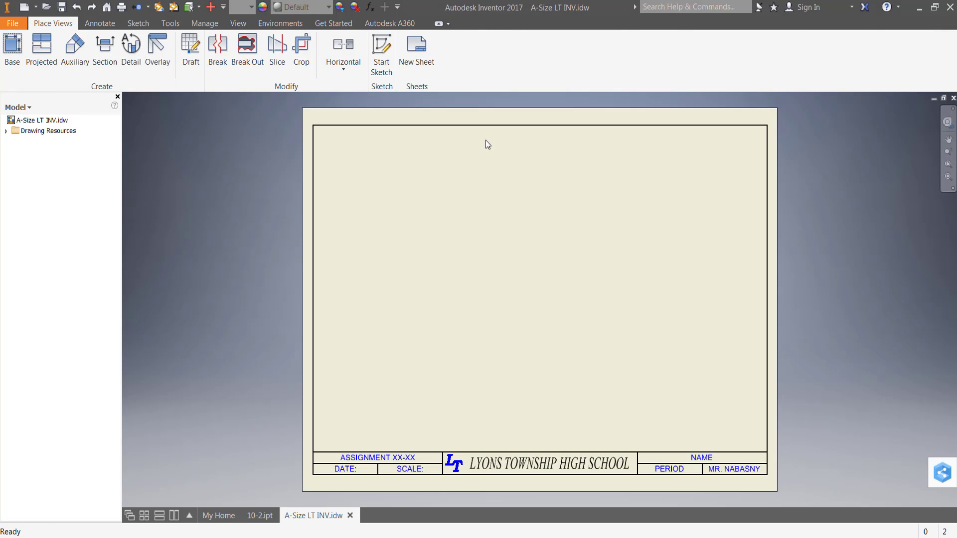
# Step: Place a 1:1 base view of 10-2.ipt in the Right orientation near the sheet's lower-left corner, then shift it slightly upward
pyautogui.click(12, 54)
pyautogui.moveTo(215, 102)
pyautogui.mouseDown()
pyautogui.moveTo(173, 98)
pyautogui.moveTo(150, 82)
pyautogui.mouseUp()
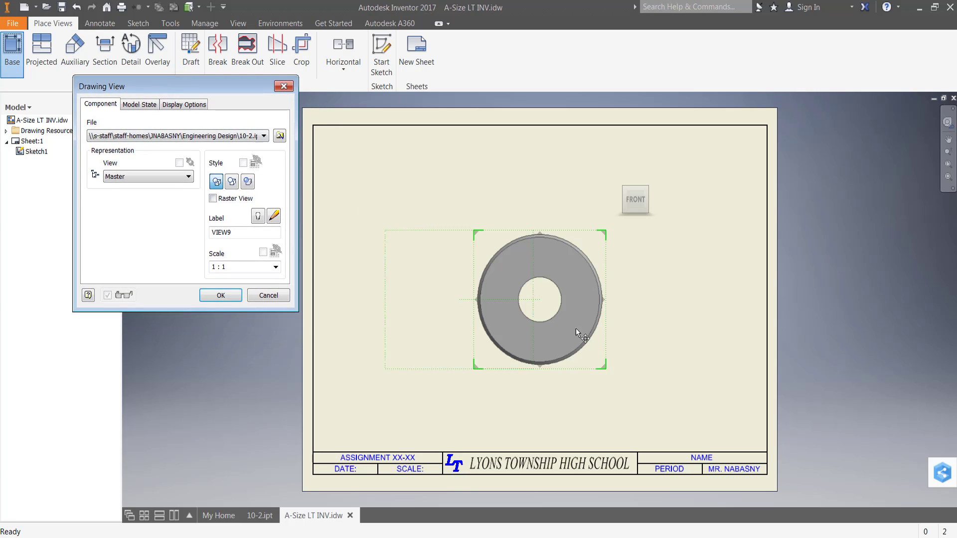
pyautogui.moveTo(585, 288); pyautogui.dragTo(462, 358)
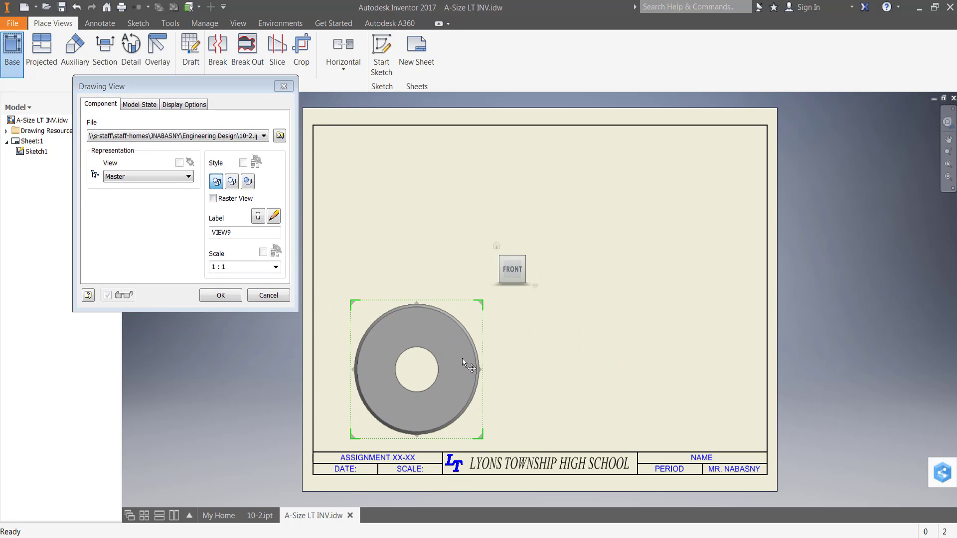
pyautogui.click(462, 358)
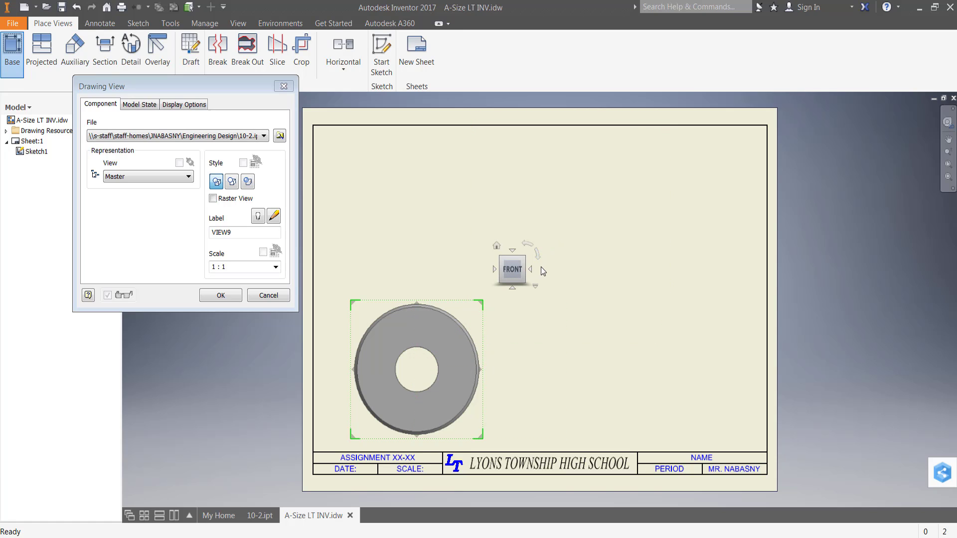
pyautogui.click(531, 270)
pyautogui.moveTo(441, 363); pyautogui.dragTo(447, 337)
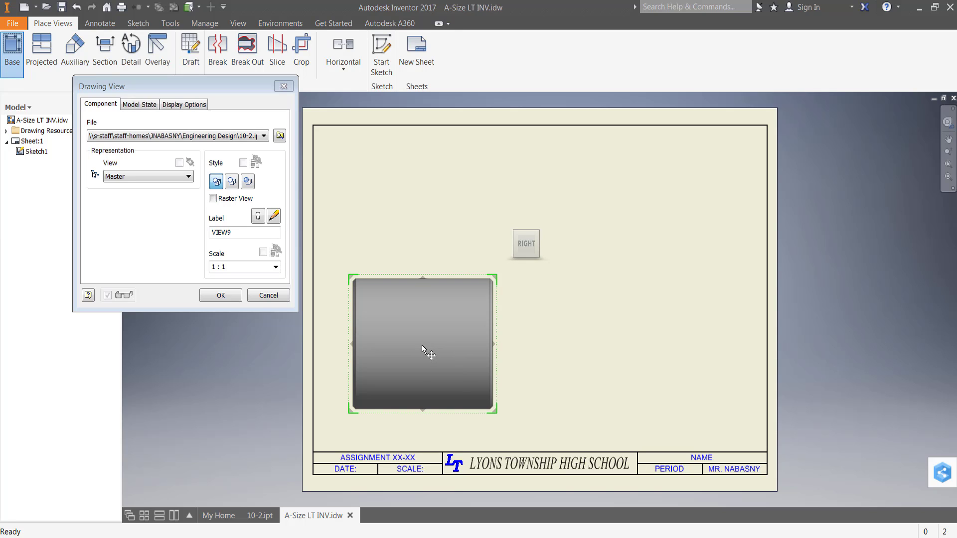
pyautogui.moveTo(422, 345)
pyautogui.mouseDown()
pyautogui.moveTo(434, 363)
pyautogui.moveTo(426, 362)
pyautogui.mouseUp()
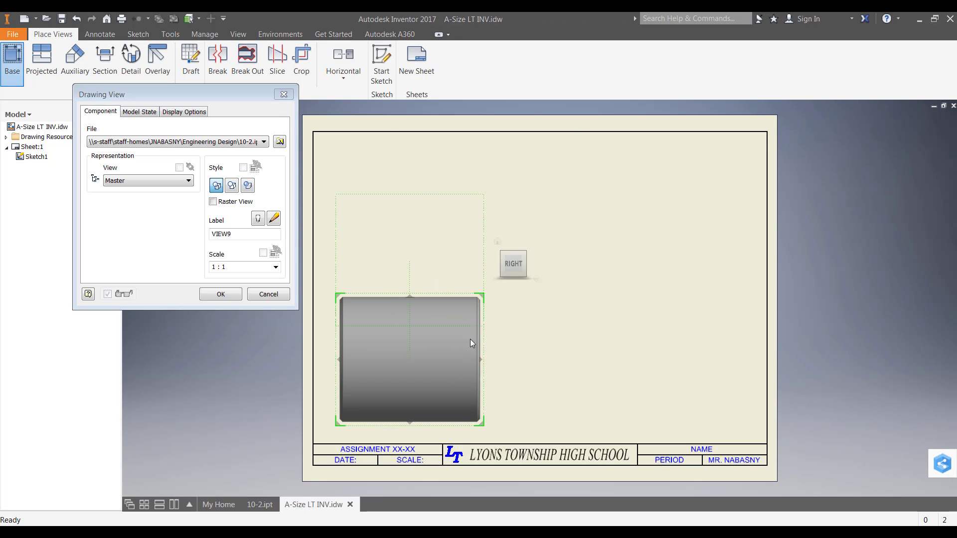
pyautogui.click(215, 294)
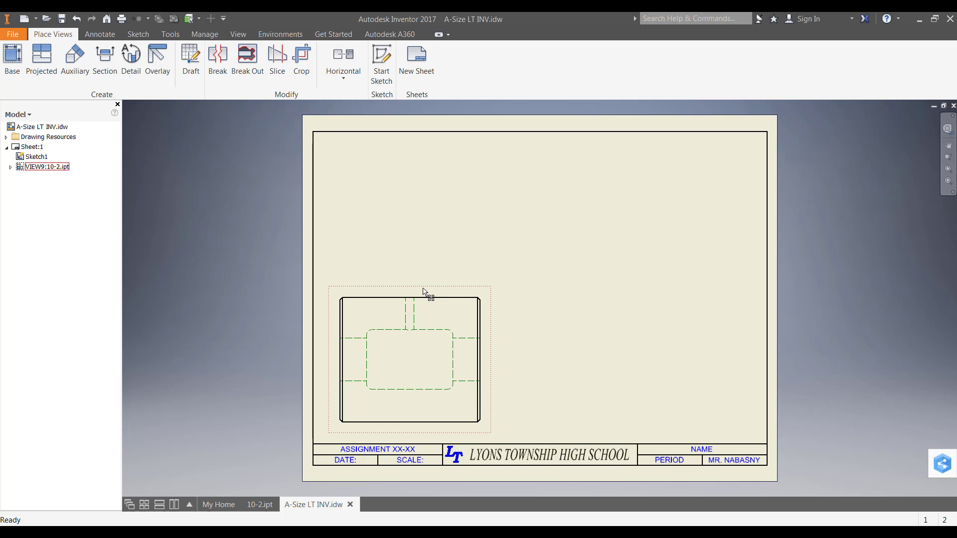
pyautogui.moveTo(429, 286); pyautogui.dragTo(433, 271)
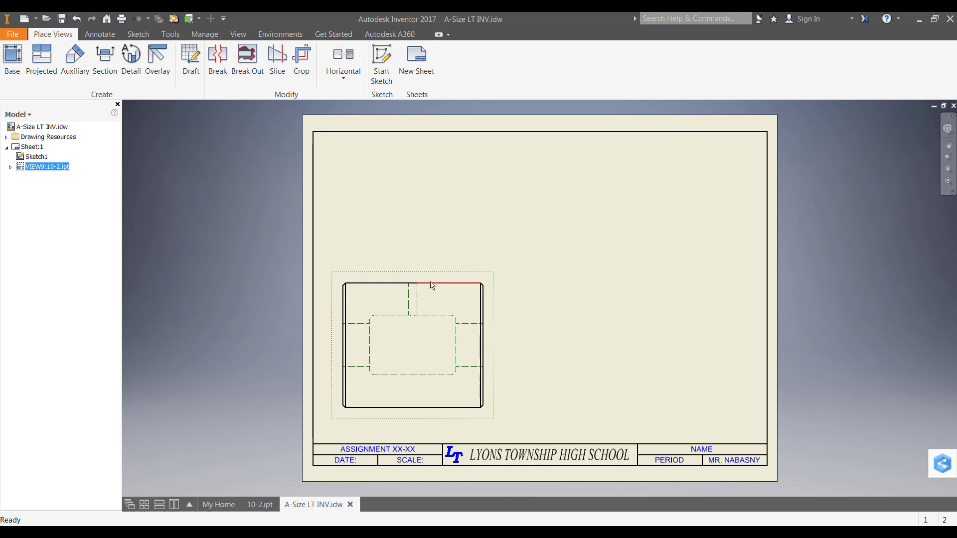
pyautogui.click(99, 63)
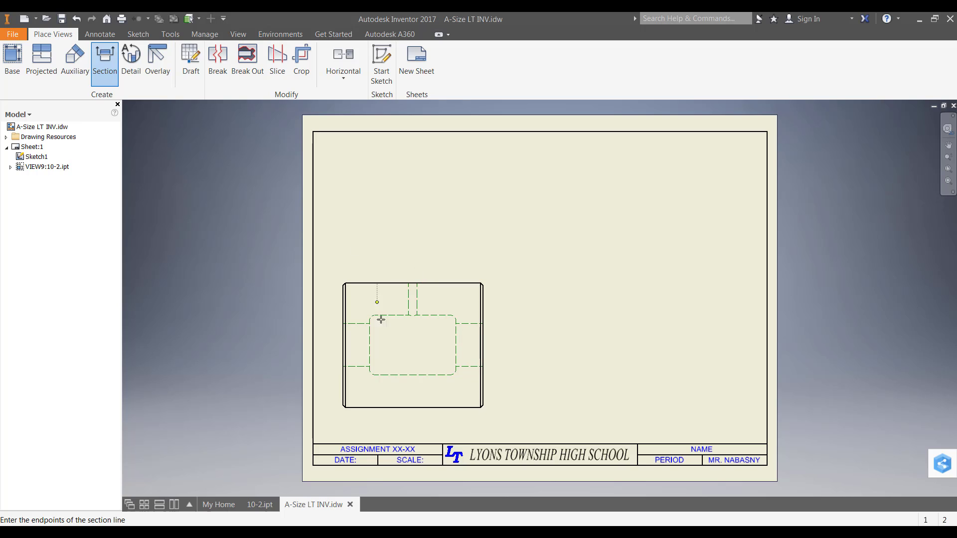
pyautogui.press('Escape')
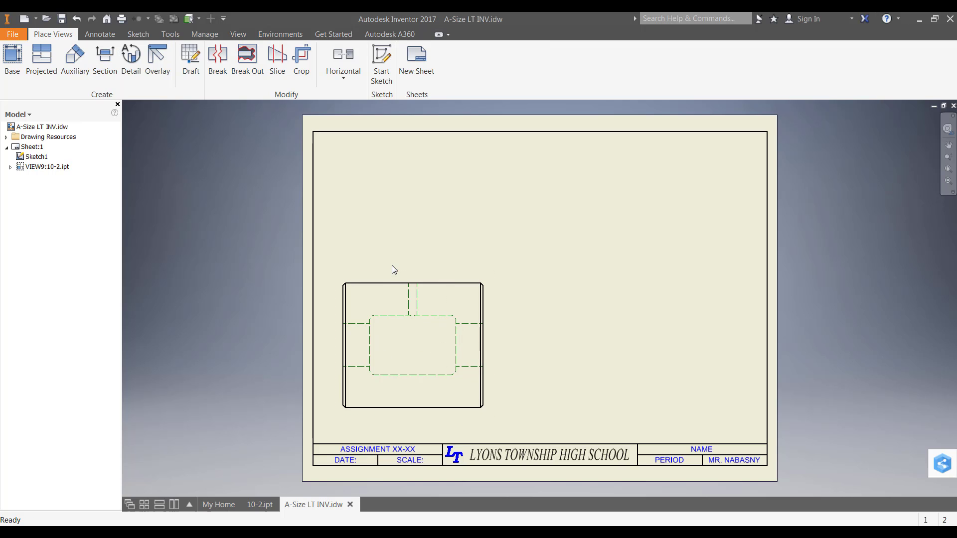
pyautogui.click(383, 283)
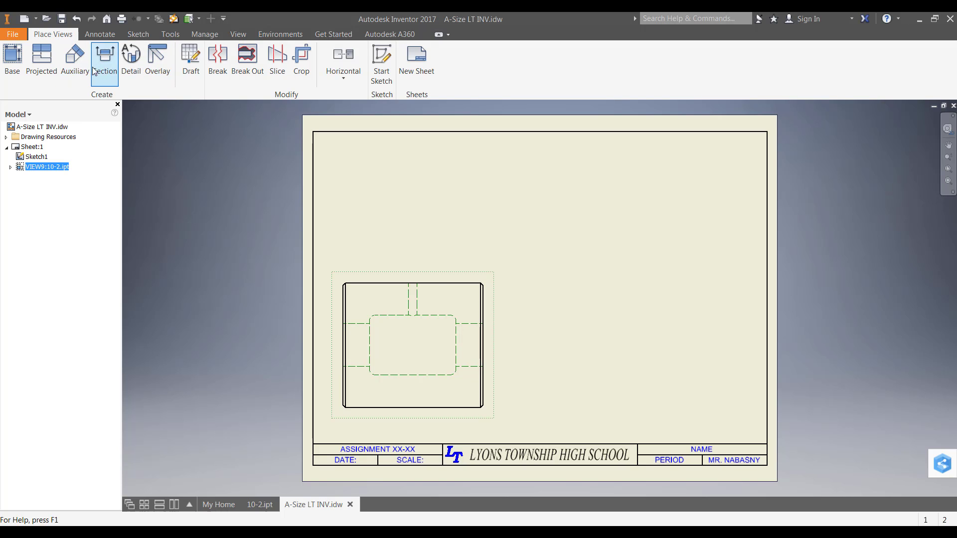
pyautogui.click(338, 192)
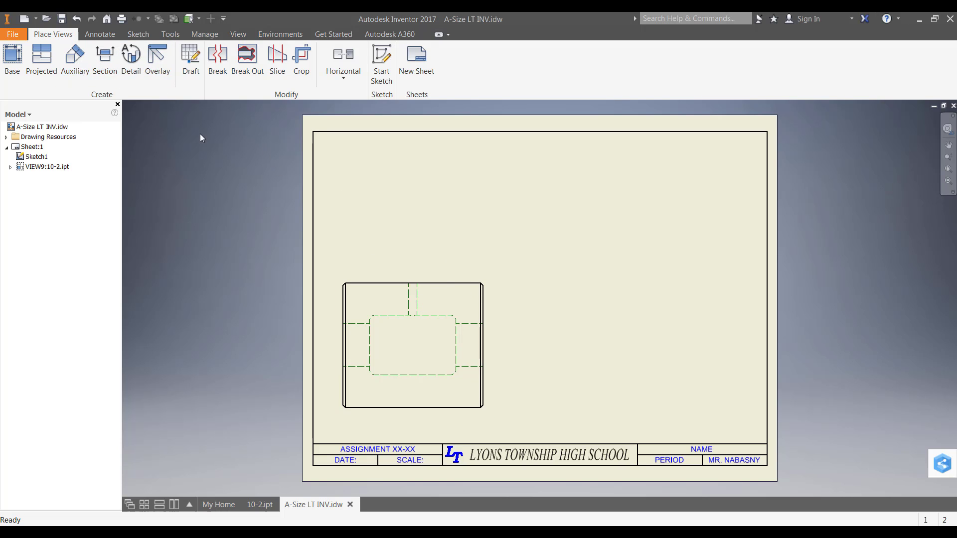
# Step: Start a section view of the base view with a vertical section line through the radial hole's centre, extending past both edges
pyautogui.click(112, 67)
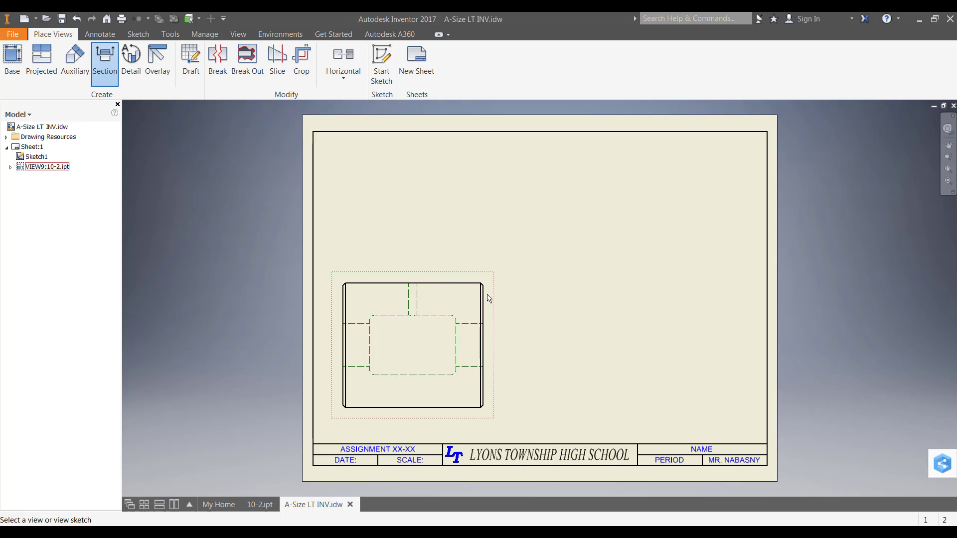
pyautogui.click(456, 286)
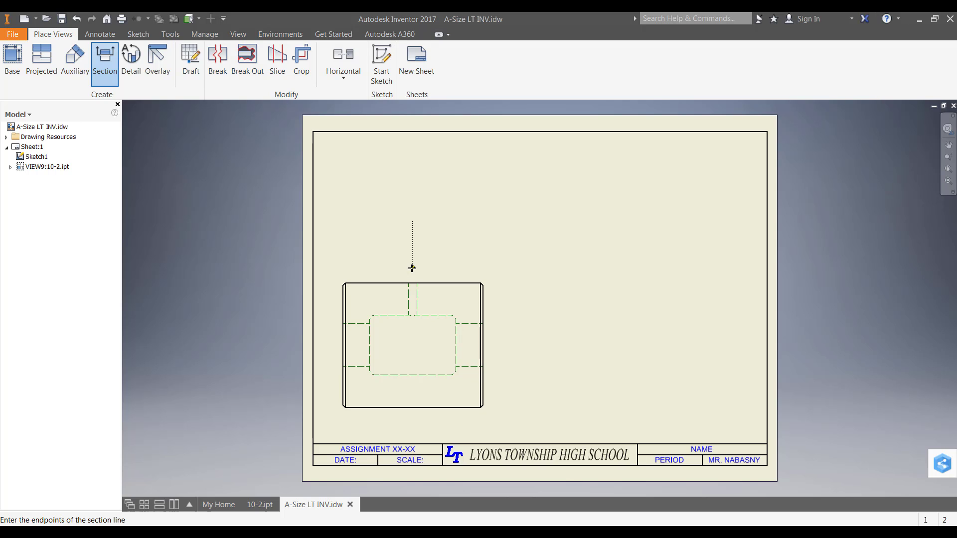
pyautogui.click(412, 268)
pyautogui.click(413, 420)
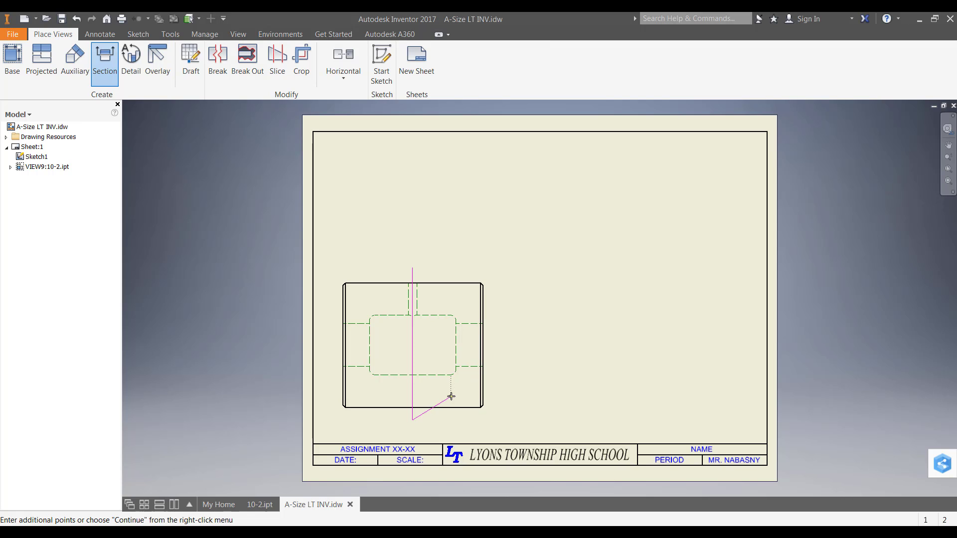
pyautogui.rightClick(416, 419)
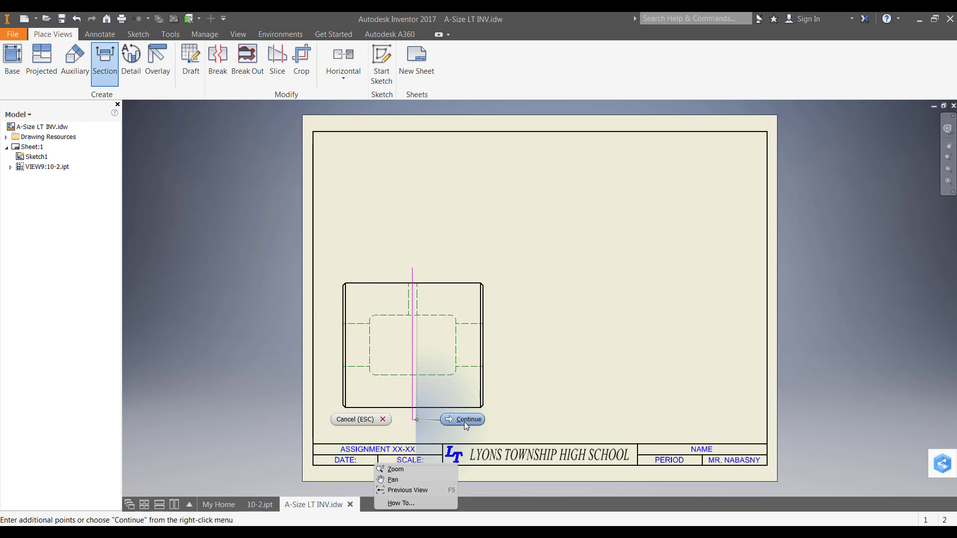
pyautogui.click(464, 422)
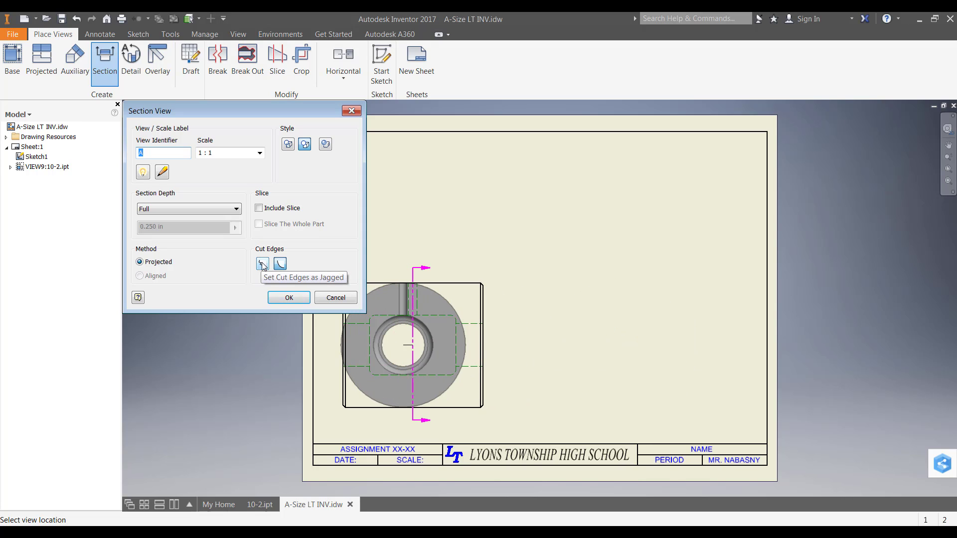
# Step: Place the section view to the right of the base view with full section depth, smooth cut edges and 1:1 scale
pyautogui.click(281, 265)
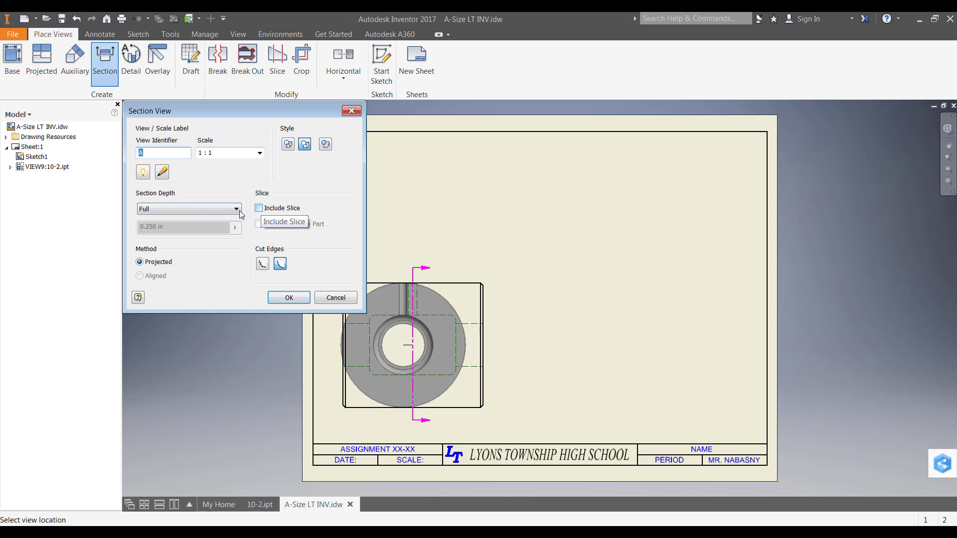
pyautogui.click(222, 210)
pyautogui.click(161, 220)
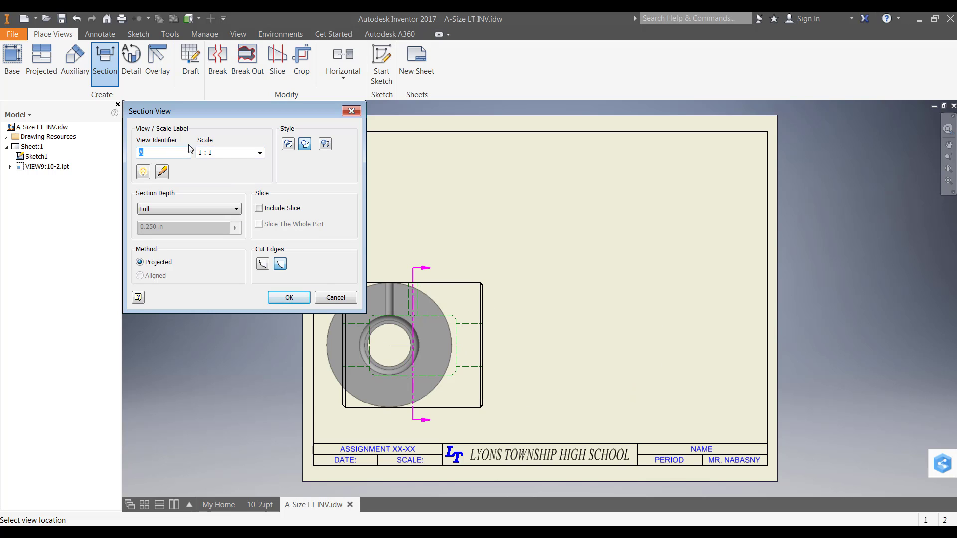
pyautogui.click(260, 153)
pyautogui.click(260, 154)
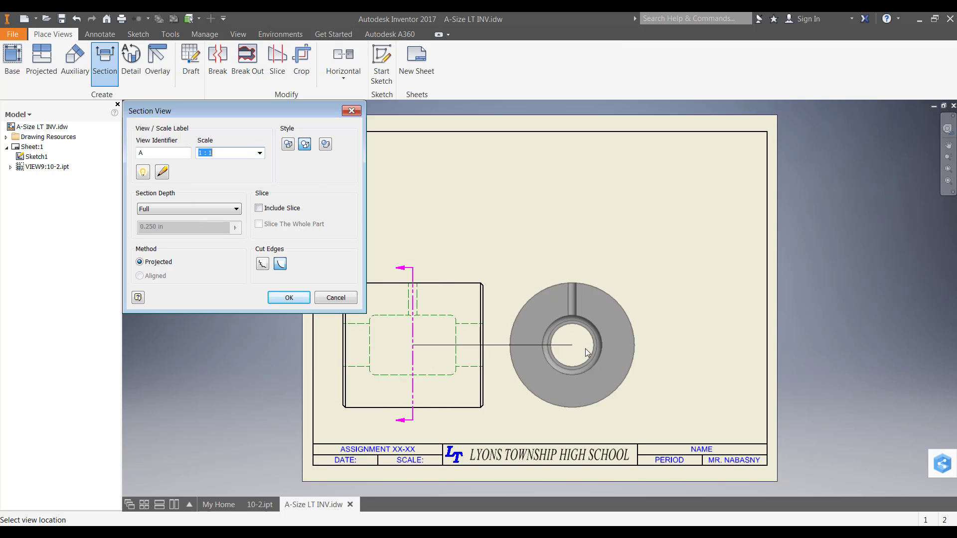
pyautogui.click(629, 345)
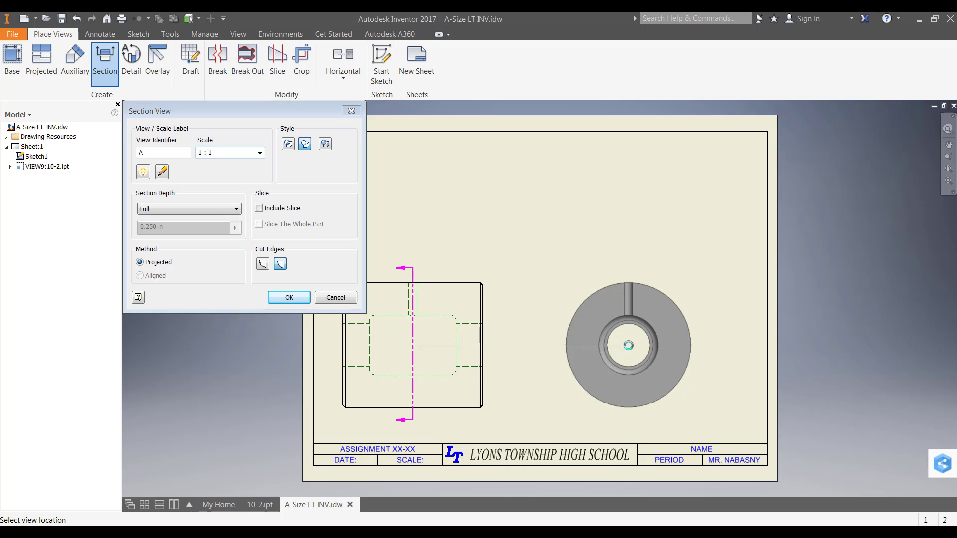